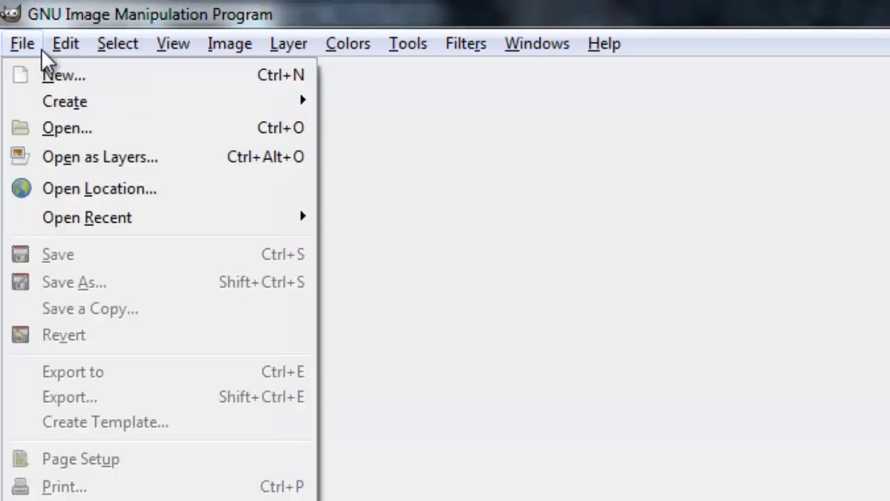
Create a new blank image with width and height both set to 256 px.
left_click(70, 78)
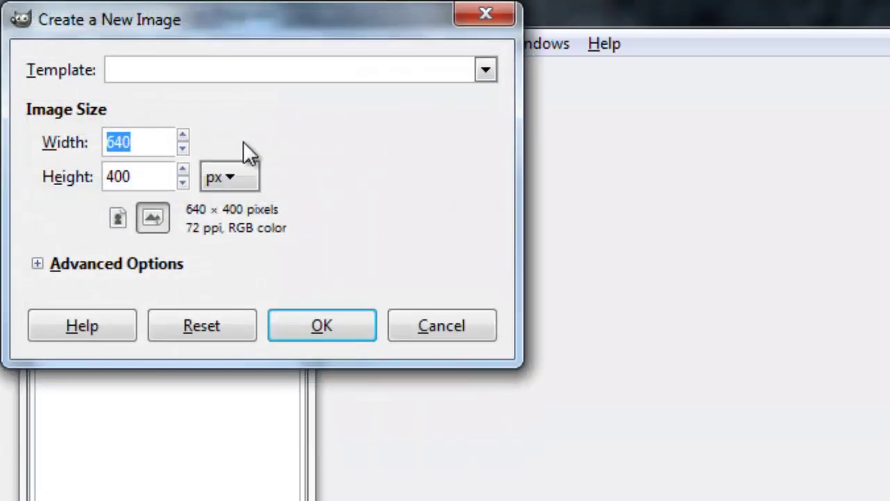
type("256")
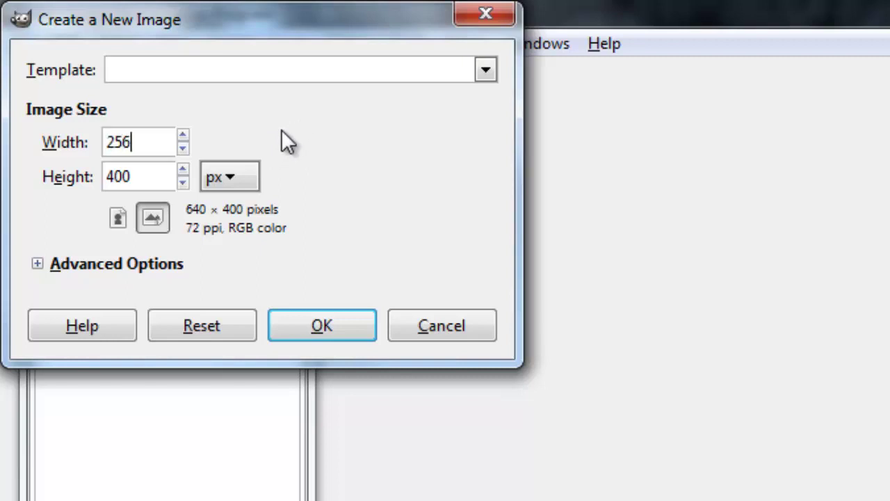
left_click(152, 177)
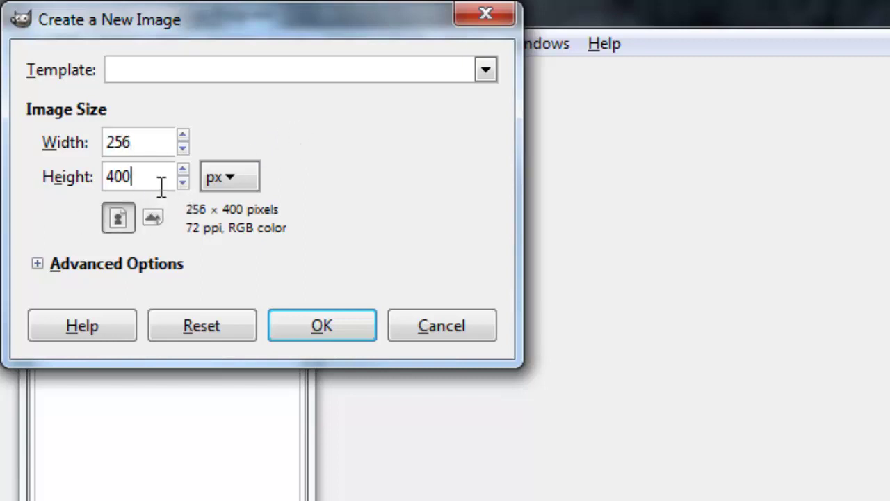
key("BackSpace")
key("BackSpace")
key("BackSpace")
left_click(339, 310)
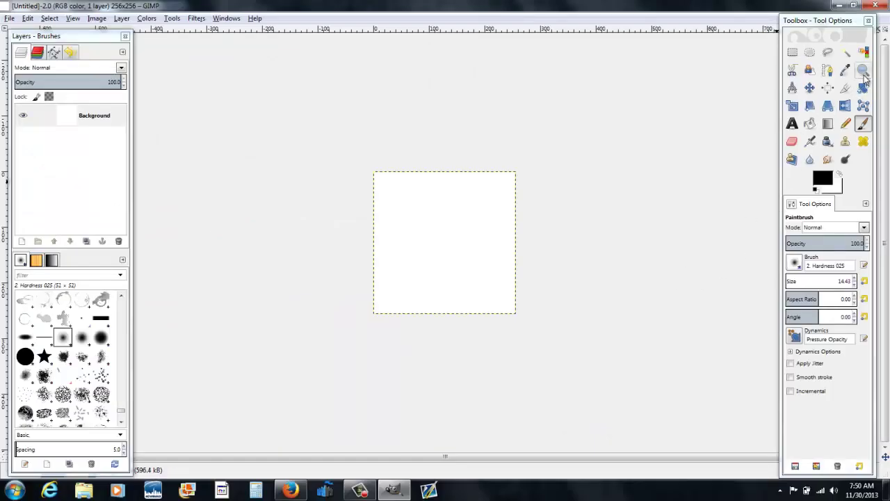
Zoom in and brush the words 'fill in with' in black on the canvas.
key("2")
mouse_move(317, 197)
left_mouse_down()
mouse_move(341, 214)
mouse_move(358, 208)
left_mouse_up()
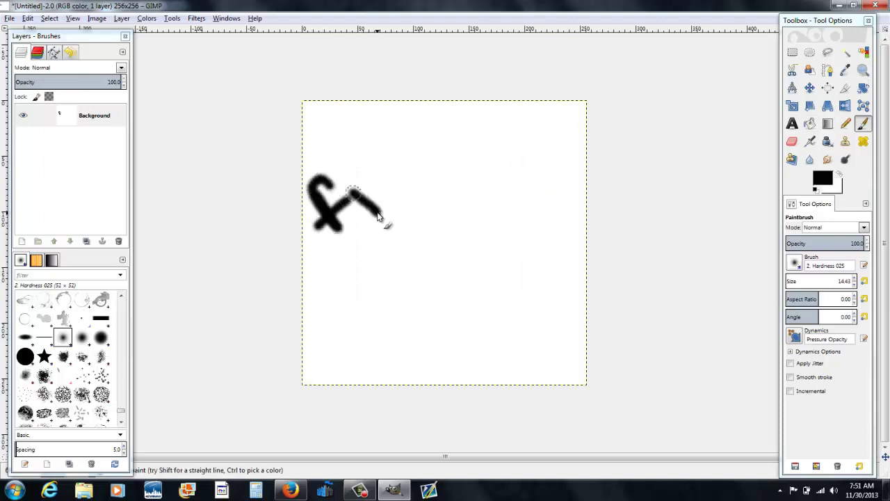
left_click(345, 173)
left_click_drag(366, 161, 402, 201)
left_click_drag(374, 139, 416, 182)
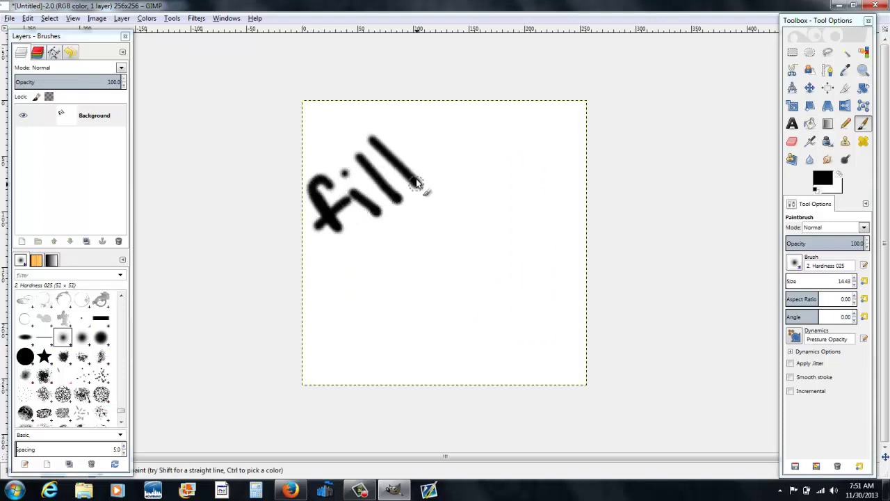
mouse_move(427, 151)
left_mouse_down()
mouse_move(457, 181)
mouse_move(500, 164)
left_mouse_up()
left_click(411, 143)
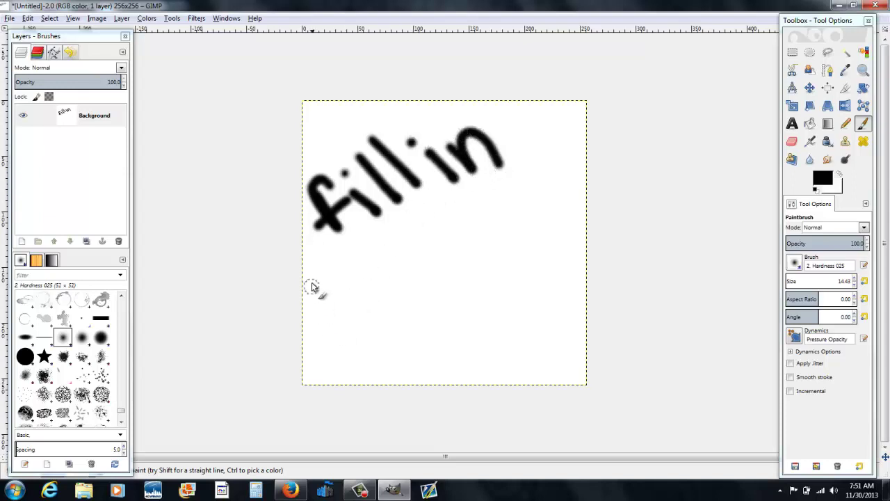
left_click_drag(308, 272, 419, 273)
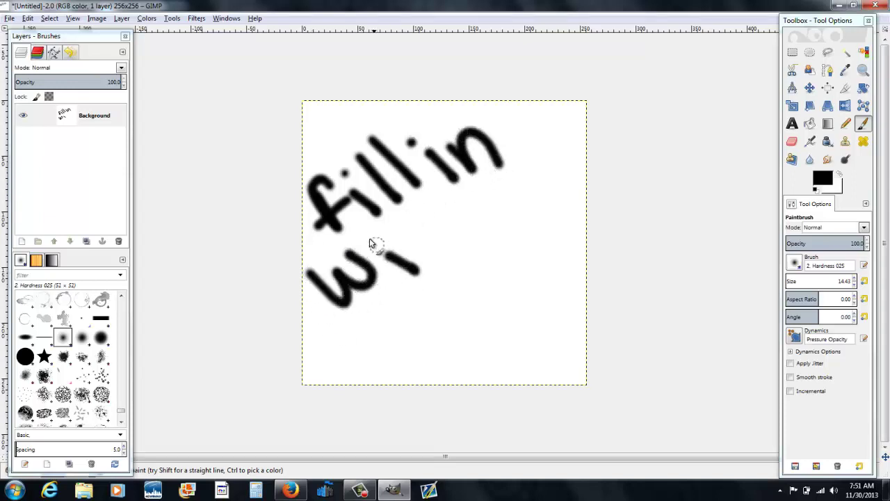
left_click(369, 241)
mouse_move(398, 225)
left_mouse_down()
mouse_move(432, 264)
mouse_move(422, 238)
mouse_move(476, 212)
left_mouse_up()
Brush the remaining words 'hair color you want' below and beside them.
left_click_drag(324, 327, 372, 330)
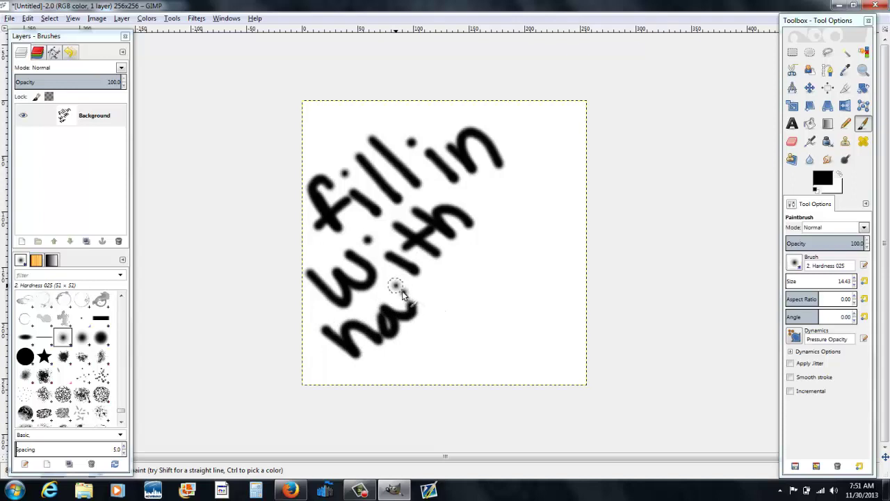
mouse_move(411, 295)
left_mouse_down()
mouse_move(417, 314)
mouse_move(432, 280)
mouse_move(459, 265)
left_mouse_up()
left_click_drag(486, 235, 487, 270)
left_click_drag(507, 232, 518, 224)
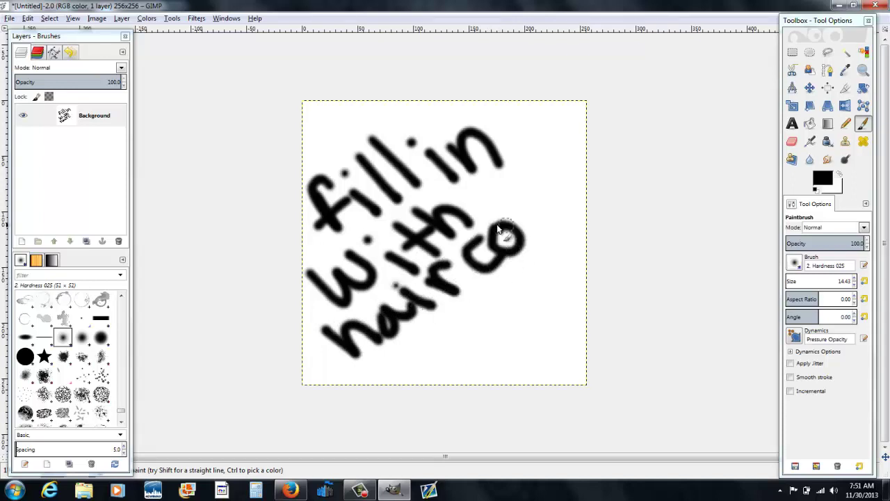
mouse_move(530, 192)
left_mouse_down()
mouse_move(545, 222)
mouse_move(568, 168)
left_mouse_up()
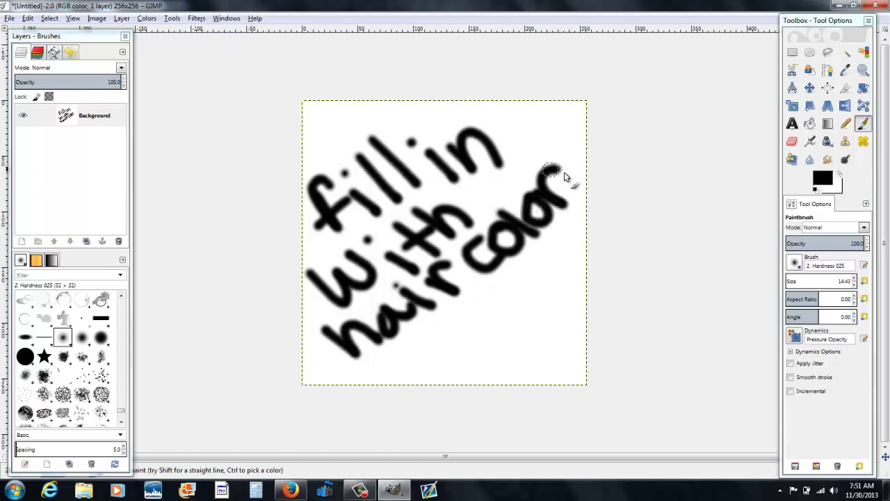
left_click_drag(376, 350, 390, 373)
left_click_drag(410, 342, 379, 382)
left_click_drag(409, 378, 449, 389)
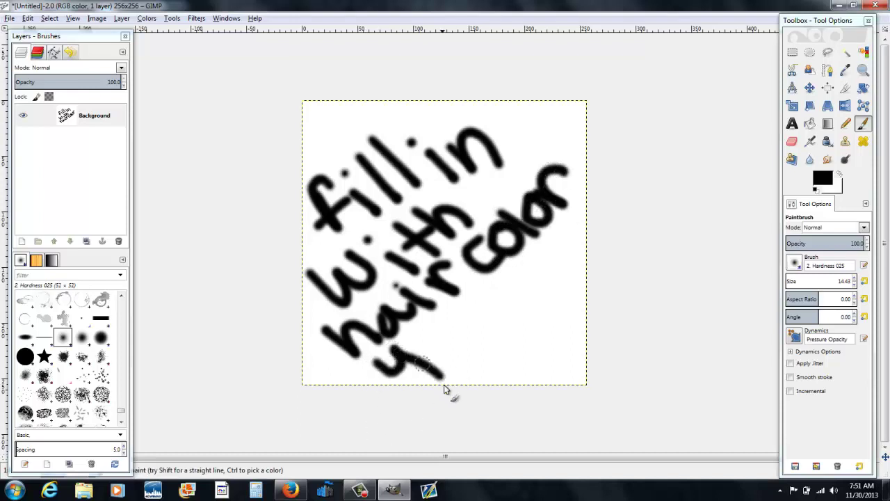
left_click_drag(454, 330, 487, 316)
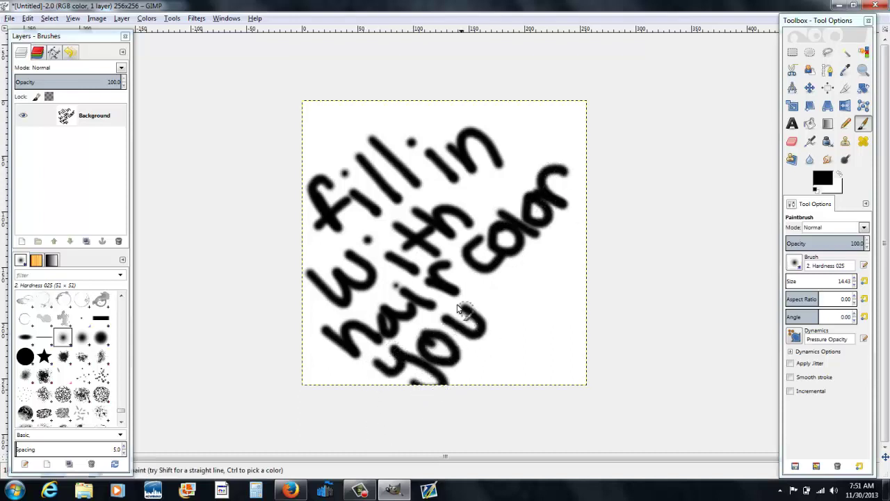
mouse_move(495, 365)
left_mouse_down()
mouse_move(484, 349)
mouse_move(542, 282)
mouse_move(548, 253)
mouse_move(544, 285)
left_mouse_up()
left_click_drag(580, 262, 563, 232)
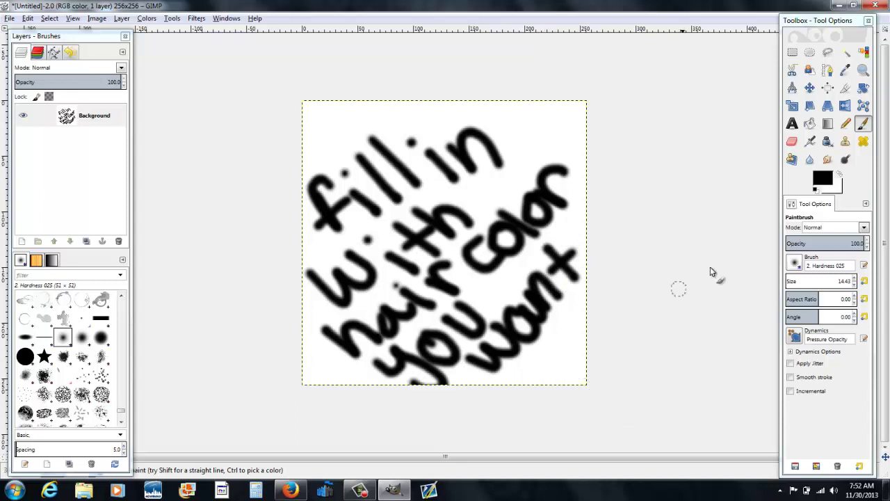
Set the foreground to purple and paint it over the whole canvas.
left_click(822, 178)
left_click(746, 194)
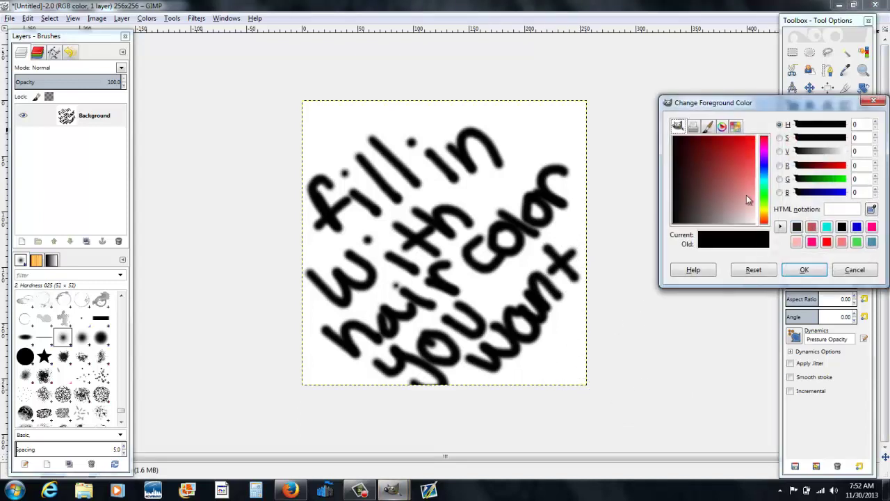
left_click(844, 268)
mouse_move(379, 347)
left_mouse_down()
mouse_move(430, 324)
mouse_move(373, 308)
mouse_move(348, 239)
mouse_move(360, 147)
mouse_move(321, 162)
mouse_move(522, 122)
mouse_move(617, 198)
mouse_move(576, 358)
mouse_move(465, 250)
mouse_move(431, 248)
left_mouse_up()
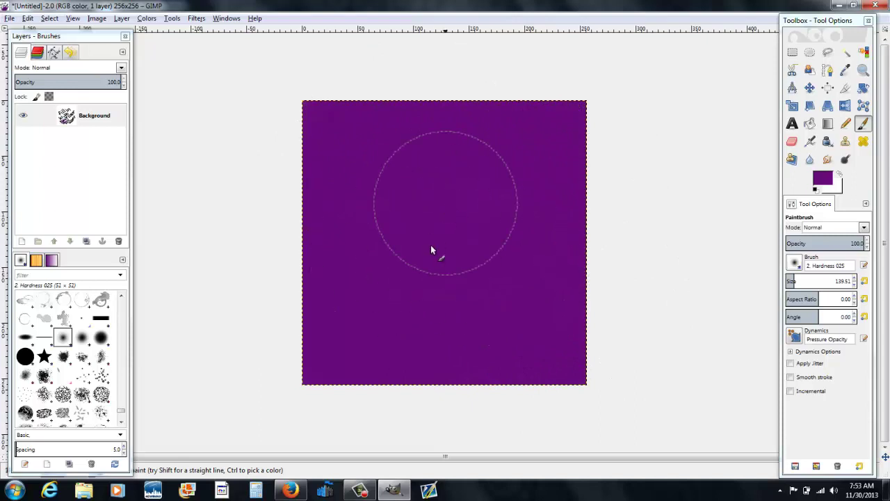
Change the foreground to darker purple 460b52 and paint it across the canvas.
left_click(822, 186)
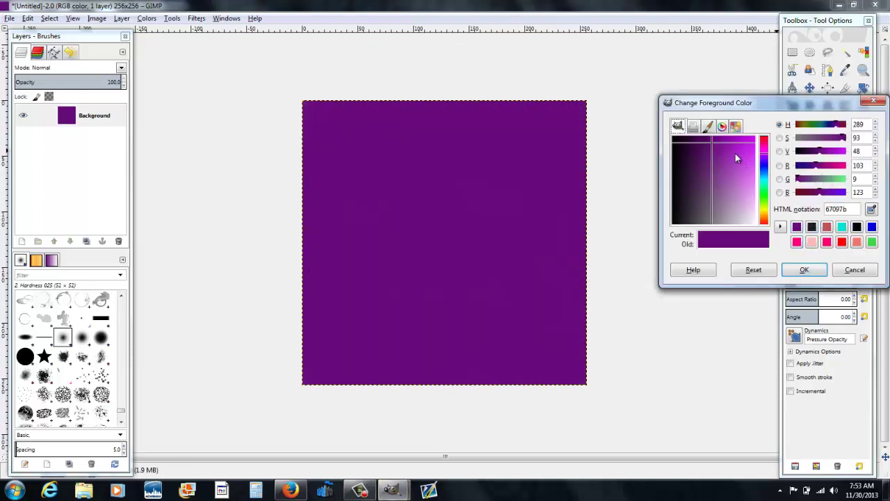
right_click(712, 145)
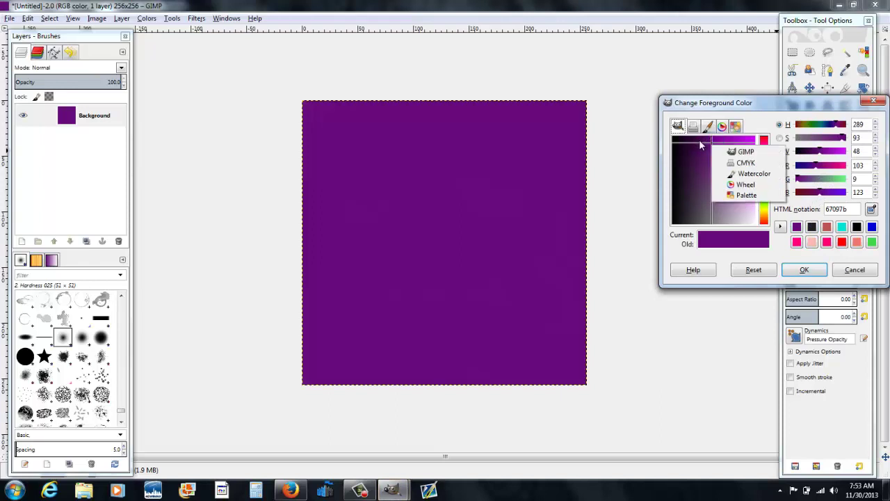
left_click(710, 146)
left_click(698, 148)
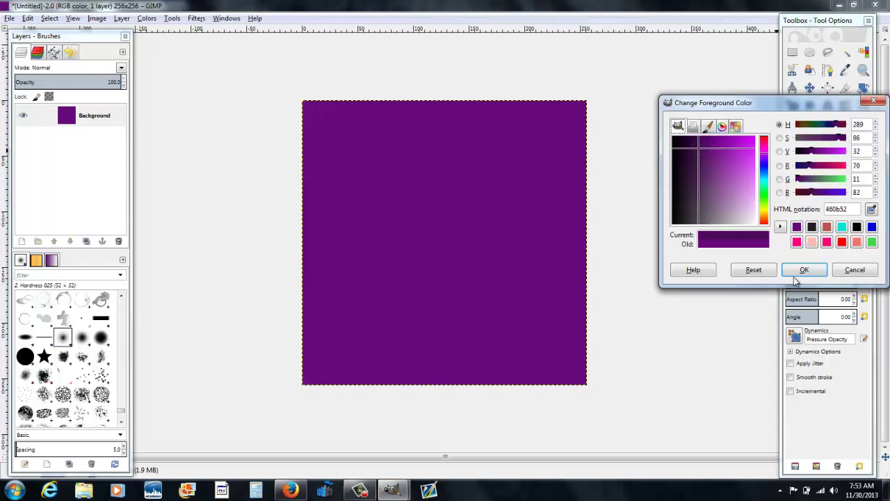
mouse_move(615, 336)
left_mouse_down()
mouse_move(563, 333)
mouse_move(522, 354)
mouse_move(524, 278)
mouse_move(512, 215)
mouse_move(399, 252)
mouse_move(449, 143)
mouse_move(635, 108)
mouse_move(425, 104)
mouse_move(350, 89)
left_mouse_up()
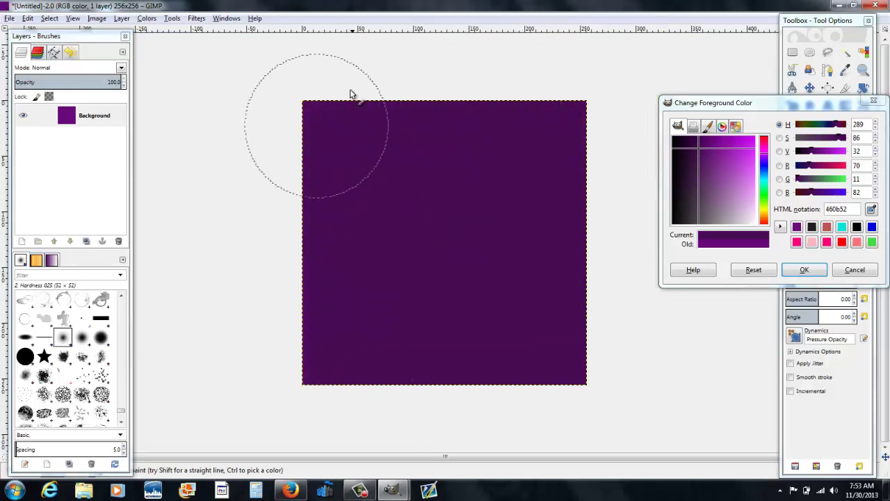
left_click(804, 270)
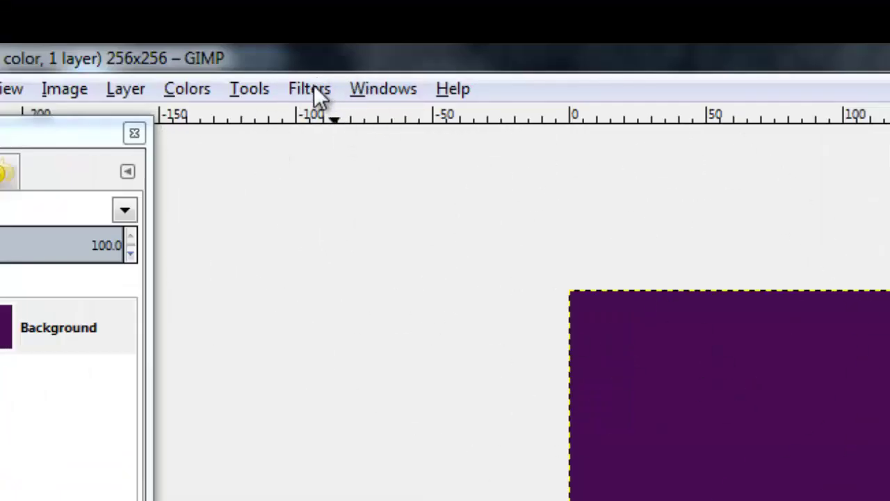
Open the HSV Noise filter and set Hue to 20 and Value to 220.
left_click(314, 87)
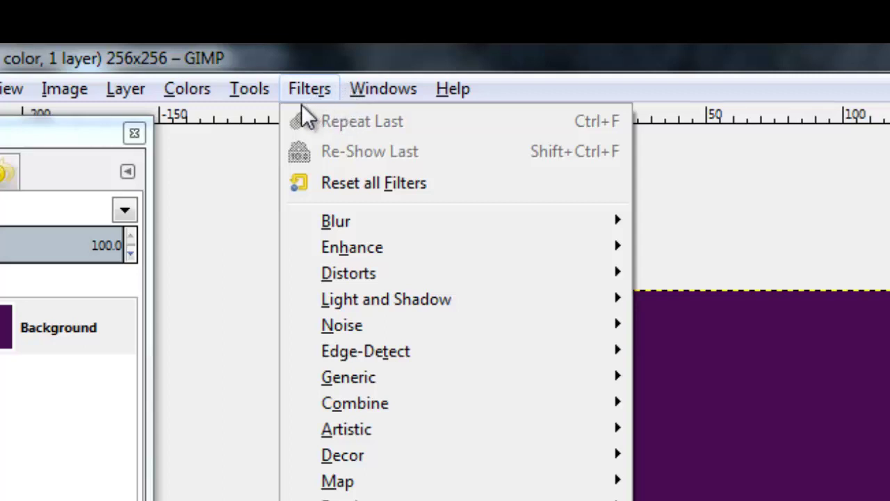
mouse_move(389, 324)
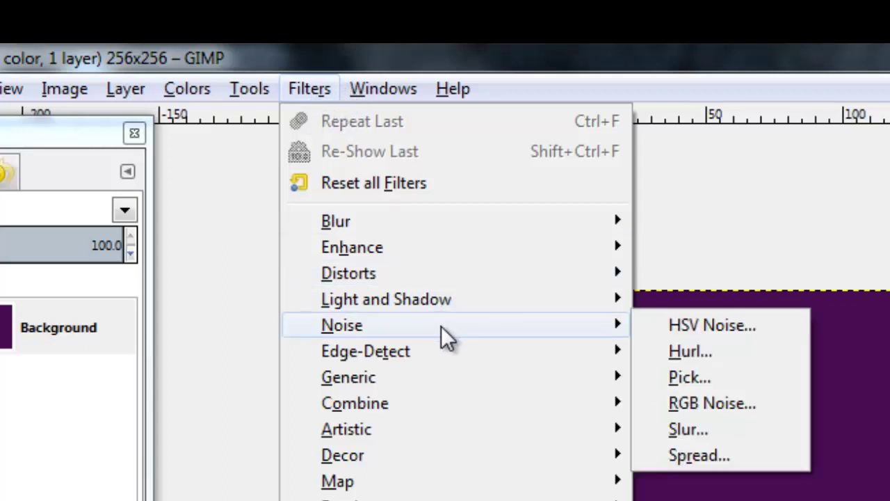
left_click(691, 326)
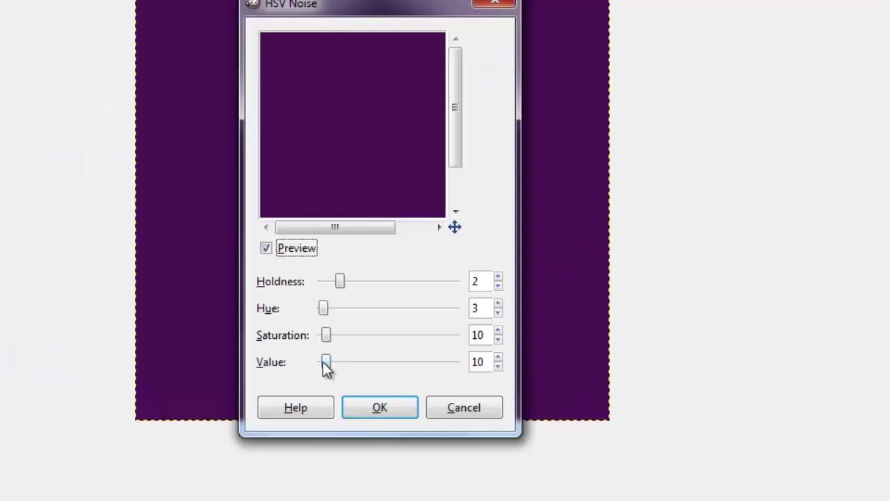
left_click_drag(326, 367, 374, 358)
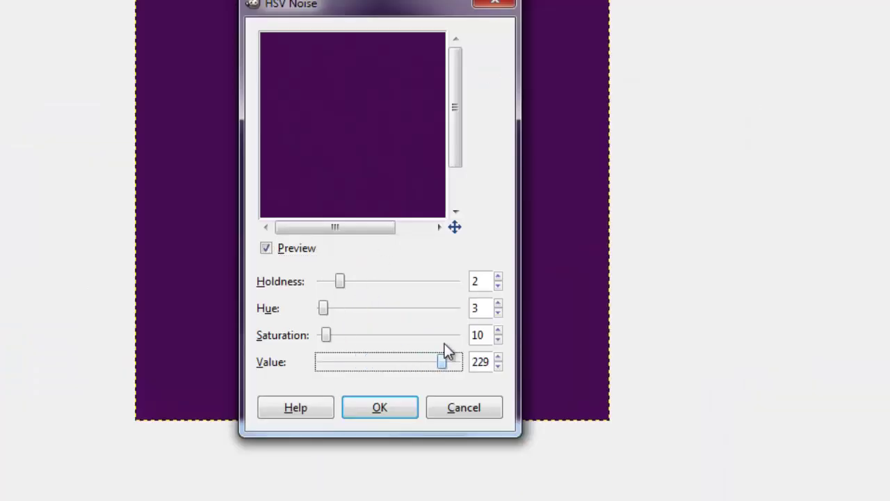
left_click_drag(447, 351, 460, 353)
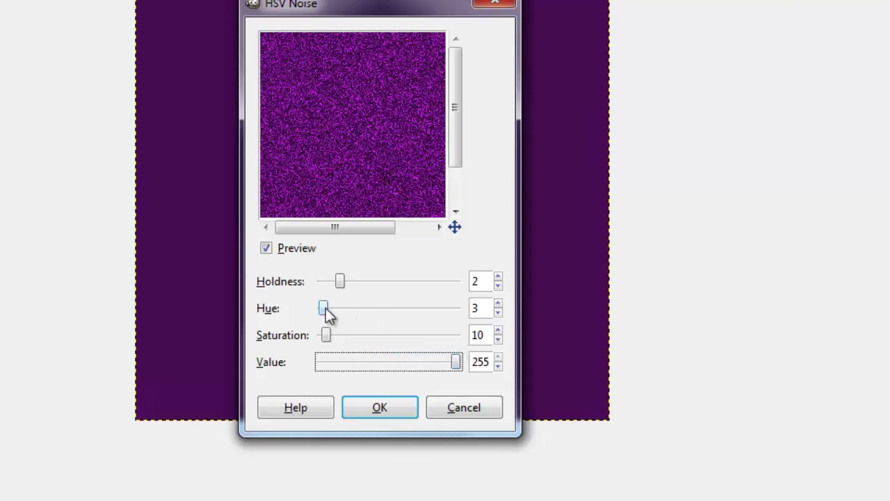
left_click_drag(325, 308, 347, 306)
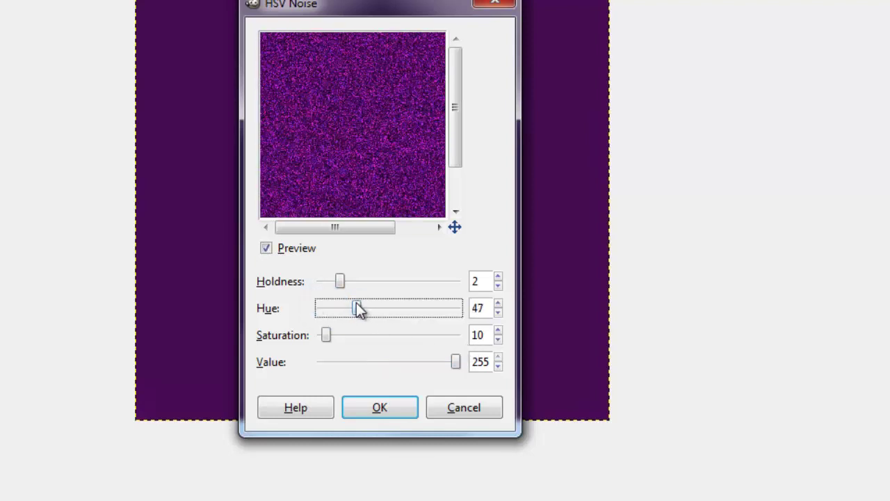
left_click_drag(347, 307, 339, 308)
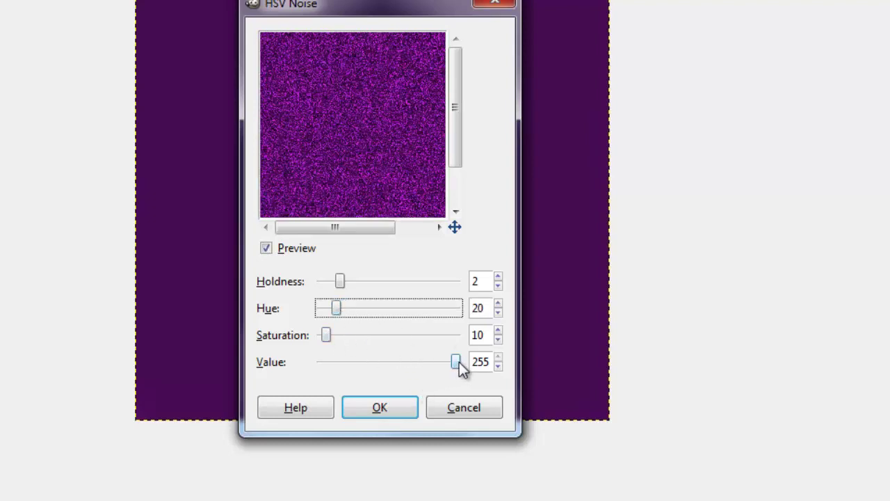
mouse_move(458, 361)
left_mouse_down()
mouse_move(429, 360)
mouse_move(443, 360)
left_mouse_up()
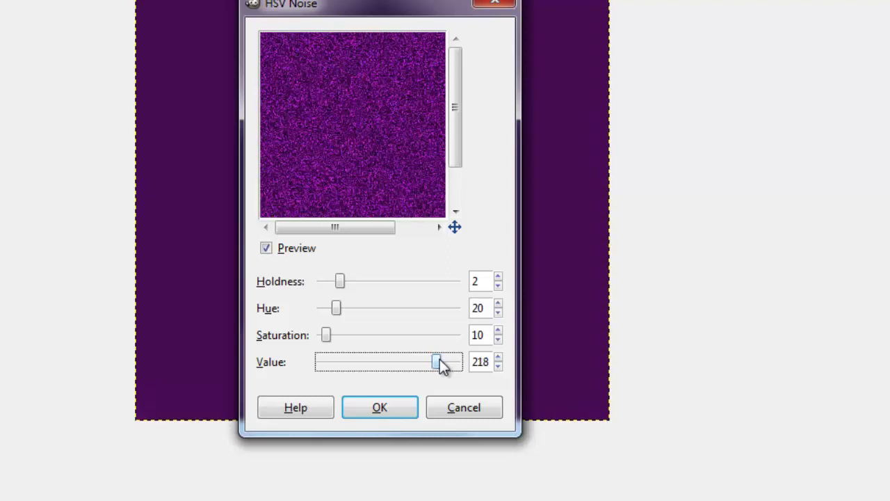
left_click(498, 358)
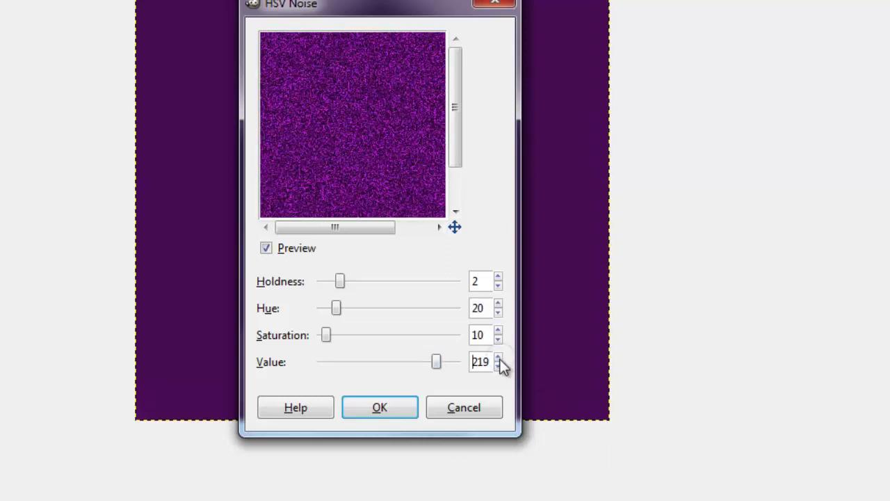
left_click(497, 358)
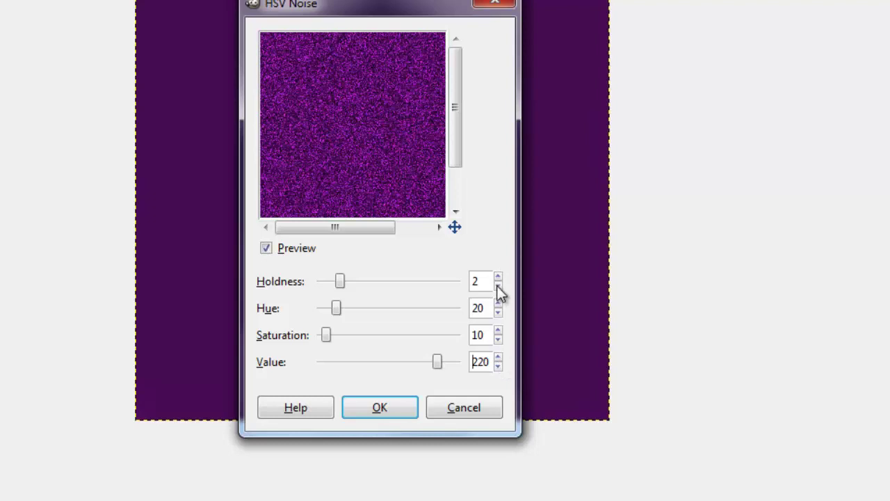
Lower Holdness to 1 and Saturation to 0, then apply the noise.
left_click(498, 285)
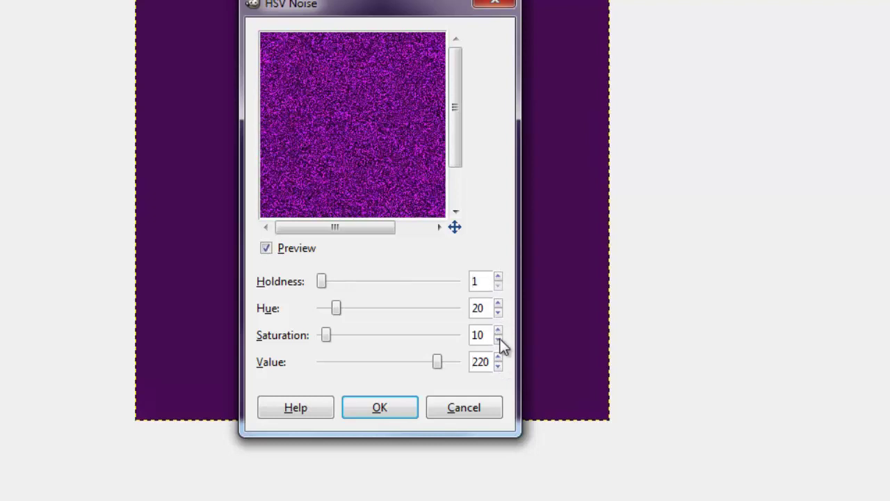
left_click(497, 339)
left_click(498, 339)
left_click(498, 339)
left_click(498, 339)
left_click(497, 339)
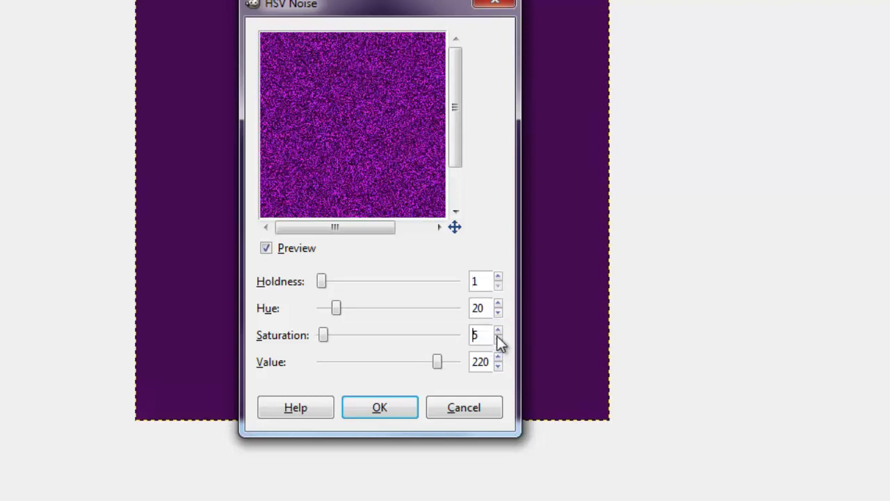
left_click(498, 338)
left_click(498, 340)
left_click(498, 340)
left_click(498, 341)
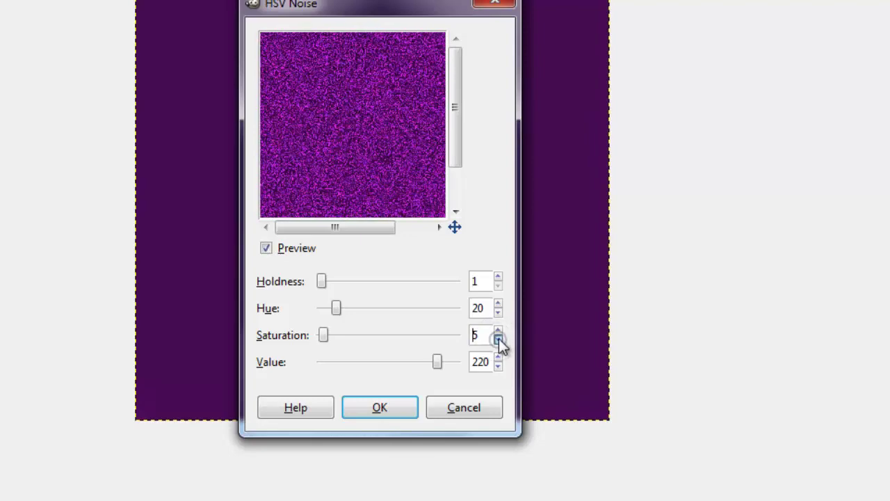
left_click(498, 341)
left_click(498, 340)
left_click(498, 339)
left_click(498, 339)
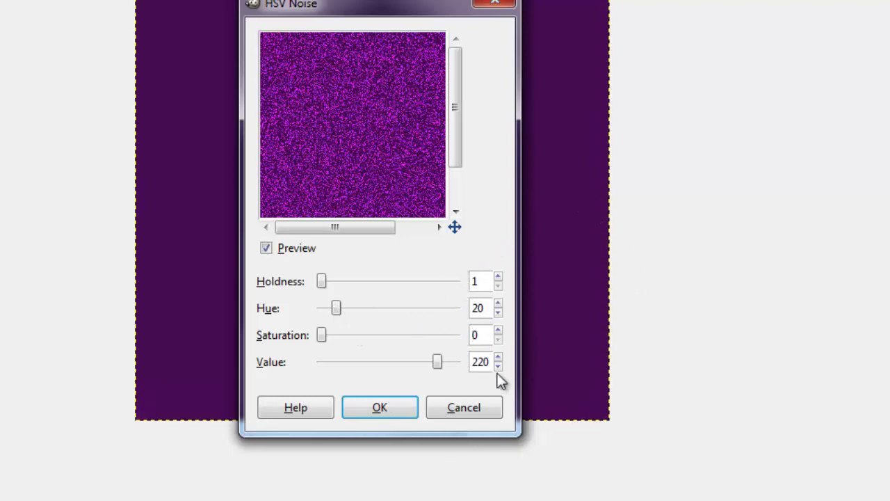
left_click(369, 409)
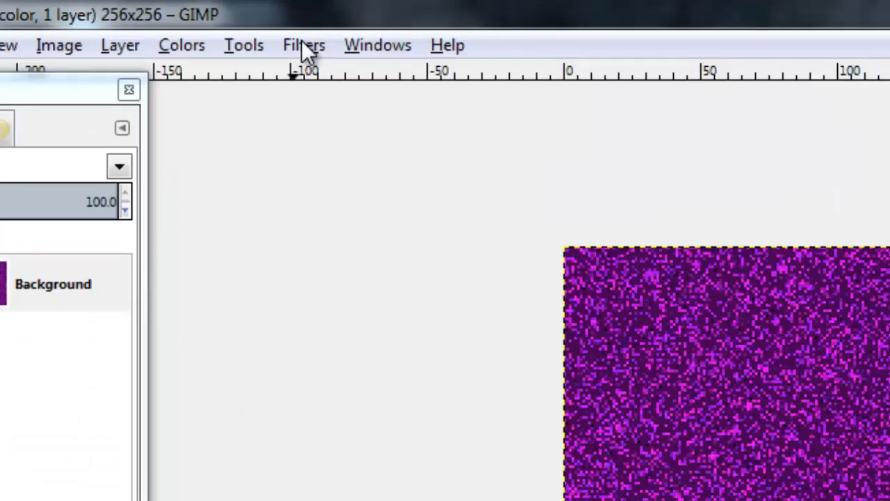
Apply a linear Motion Blur with angle 90 and length 256 to the noisy canvas.
left_click(196, 19)
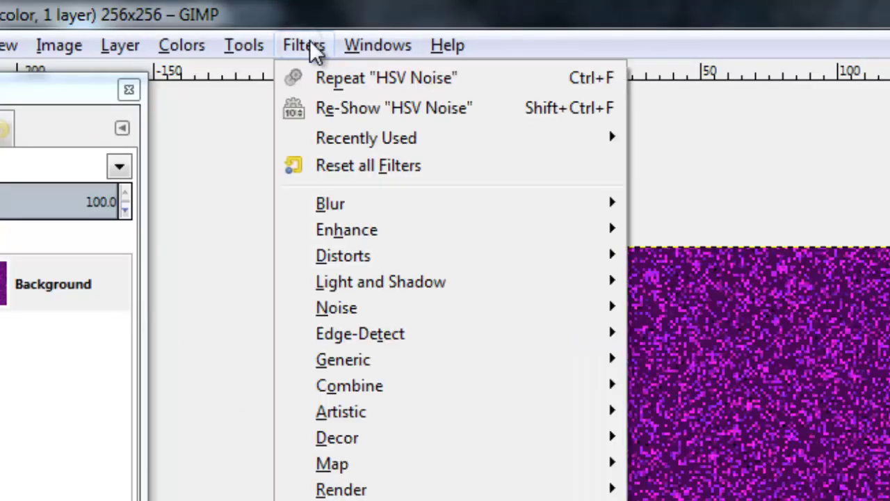
left_click(372, 203)
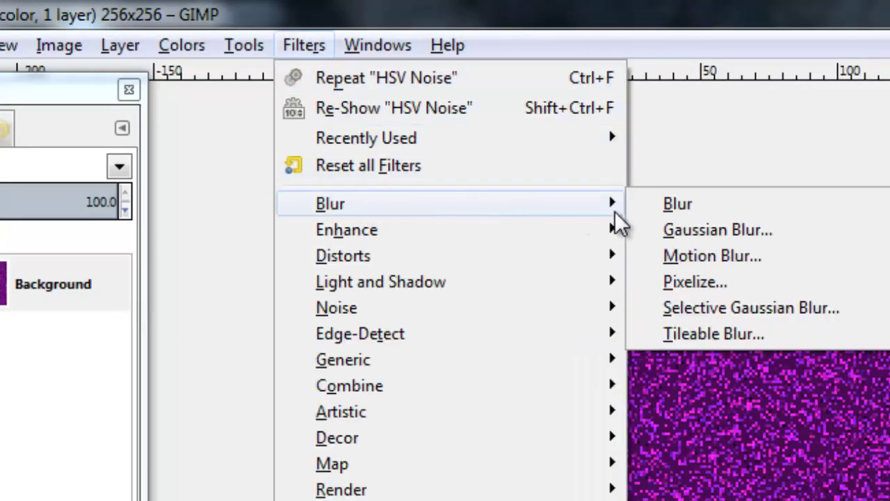
left_click(694, 254)
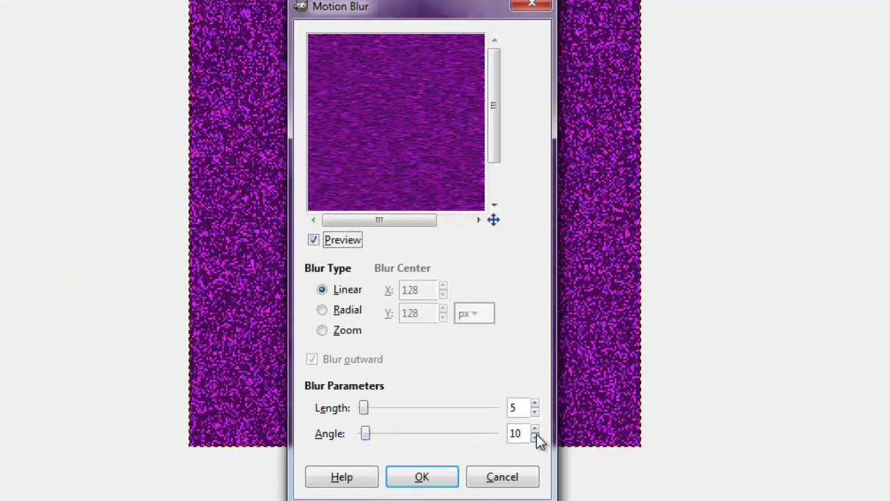
left_click_drag(526, 432, 483, 427)
type("9")
type("0")
left_click_drag(365, 409, 422, 409)
left_click_drag(477, 408, 527, 407)
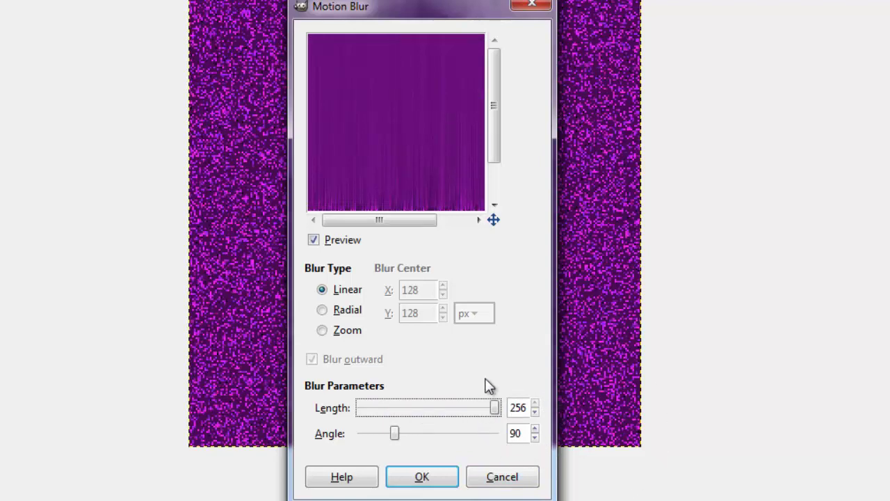
left_click(422, 477)
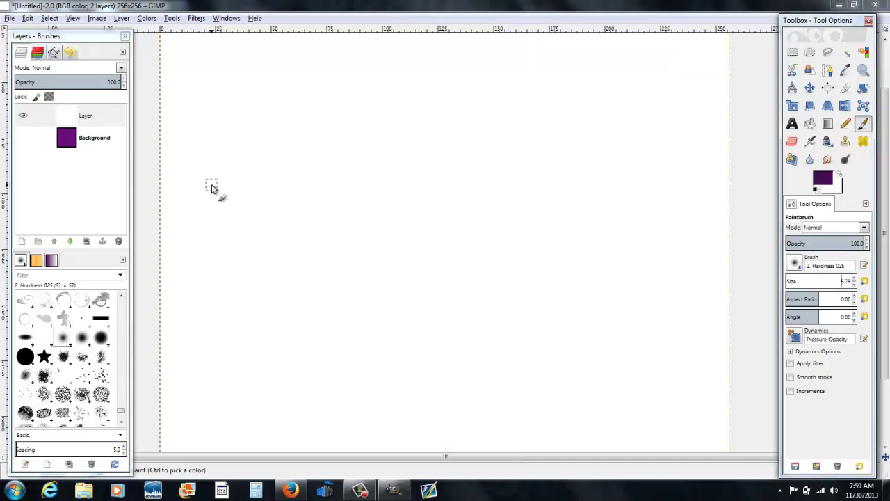
Handwrite 'repeat that about' in purple on the new layer.
mouse_move(230, 215)
left_mouse_down()
mouse_move(237, 172)
mouse_move(276, 206)
mouse_move(287, 200)
left_mouse_up()
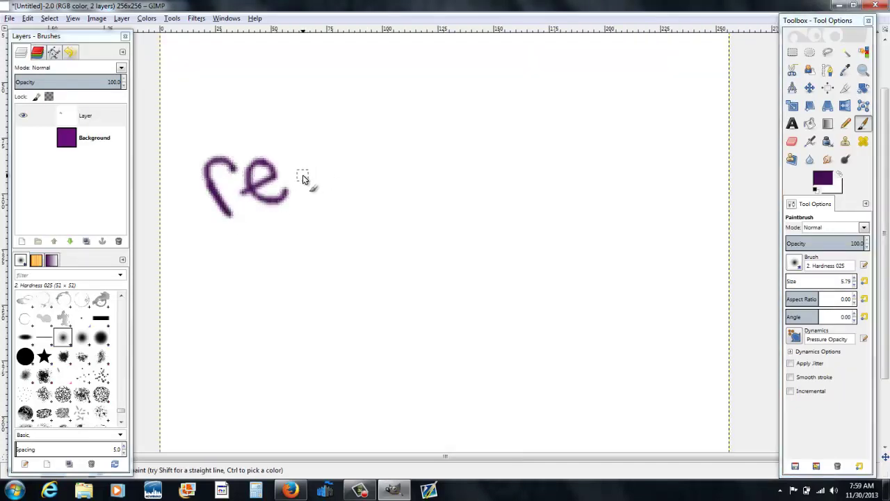
mouse_move(287, 162)
left_mouse_down()
mouse_move(284, 171)
mouse_move(321, 167)
mouse_move(354, 145)
mouse_move(377, 156)
mouse_move(398, 135)
mouse_move(421, 139)
left_mouse_up()
mouse_move(408, 92)
left_mouse_down()
mouse_move(447, 135)
mouse_move(450, 98)
left_mouse_up()
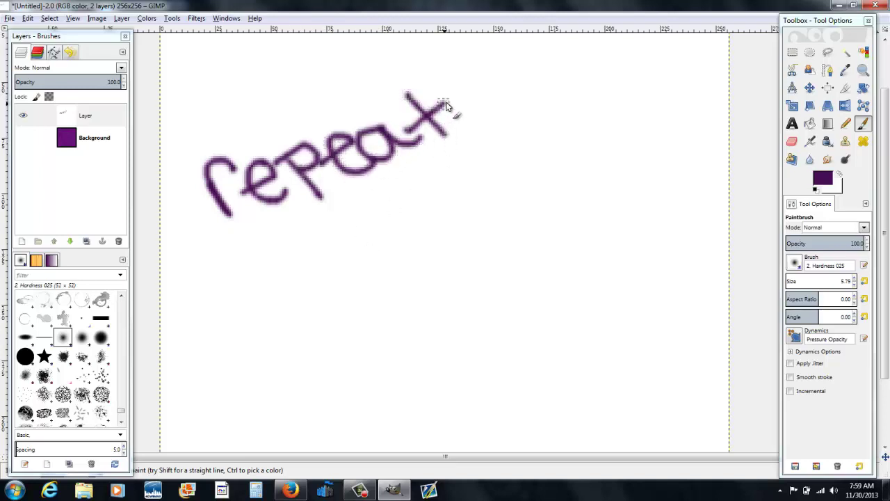
mouse_move(208, 258)
left_mouse_down()
mouse_move(234, 318)
mouse_move(262, 271)
mouse_move(318, 285)
left_mouse_up()
mouse_move(344, 249)
left_mouse_down()
mouse_move(334, 282)
mouse_move(352, 292)
left_mouse_up()
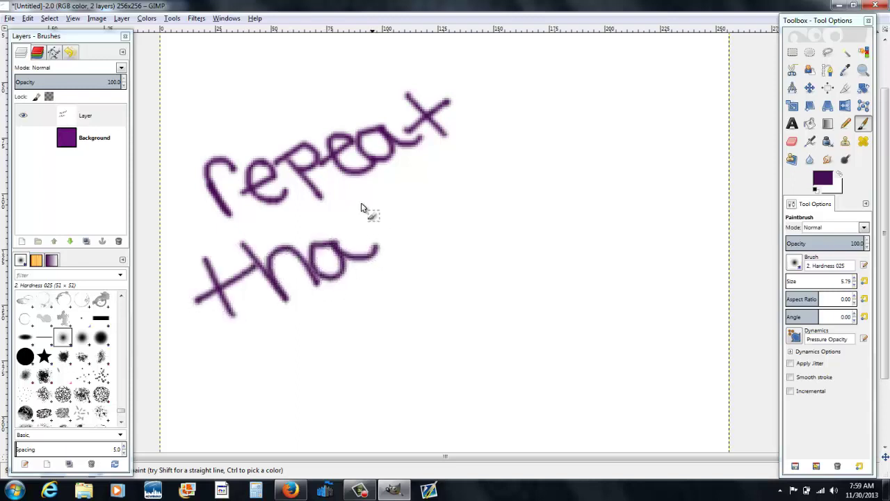
left_click_drag(360, 203, 405, 252)
left_click_drag(353, 243, 411, 214)
mouse_move(486, 171)
left_mouse_down()
mouse_move(480, 208)
mouse_move(521, 182)
left_mouse_up()
left_click_drag(473, 138, 525, 178)
left_click_drag(511, 143, 549, 159)
mouse_move(577, 132)
left_mouse_down()
mouse_move(622, 142)
mouse_move(629, 97)
mouse_move(661, 118)
mouse_move(683, 85)
left_mouse_up()
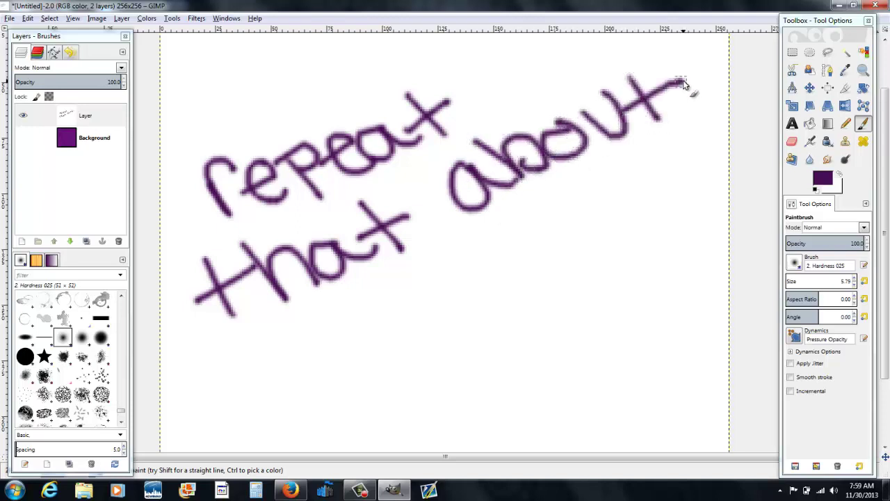
Handwrite '4 times' below to complete the note.
left_click_drag(296, 325, 383, 340)
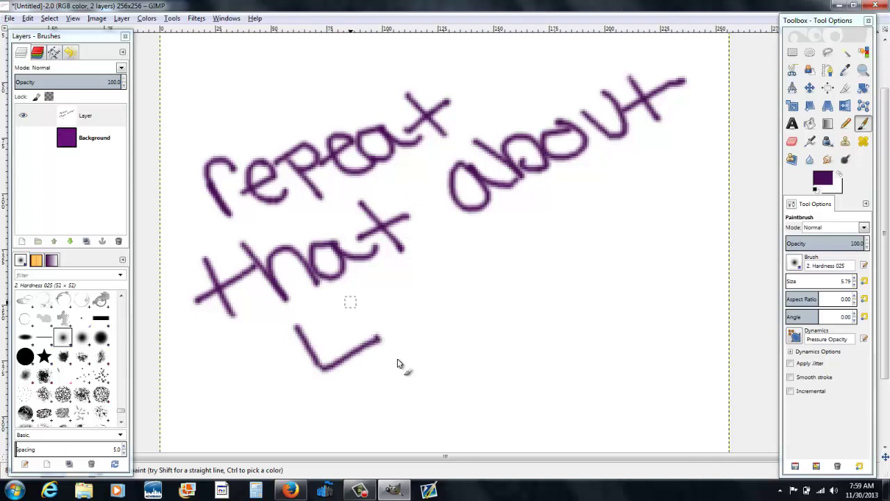
left_click_drag(351, 302, 419, 381)
left_click_drag(415, 254, 478, 341)
mouse_move(421, 322)
left_mouse_down()
mouse_move(491, 278)
mouse_move(530, 299)
left_mouse_up()
left_click_drag(525, 243, 606, 258)
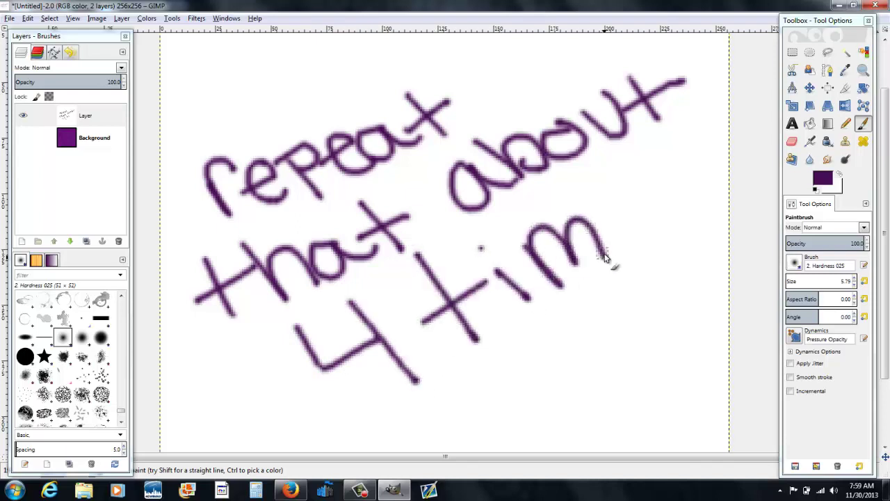
left_click_drag(612, 228, 662, 224)
mouse_move(691, 178)
left_mouse_down()
mouse_move(664, 189)
mouse_move(706, 209)
mouse_move(664, 239)
left_mouse_up()
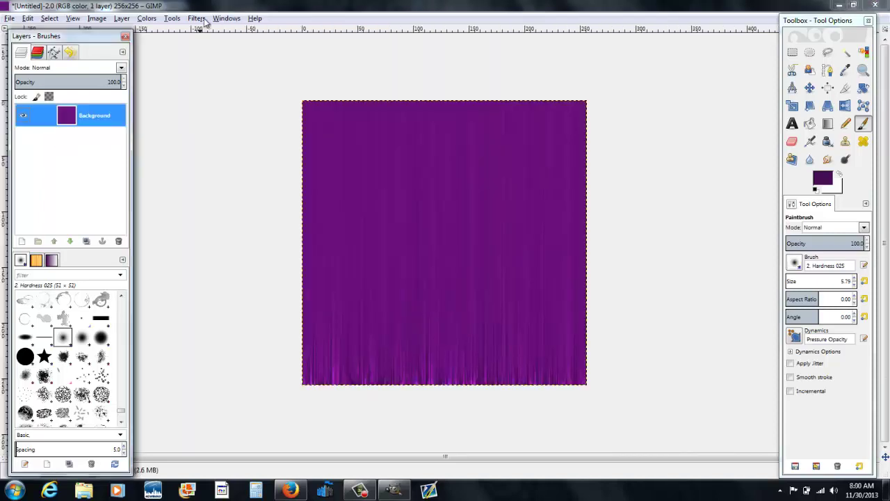
Rerun the length-256, angle-90 Motion Blur three more times on the texture.
left_click(197, 18)
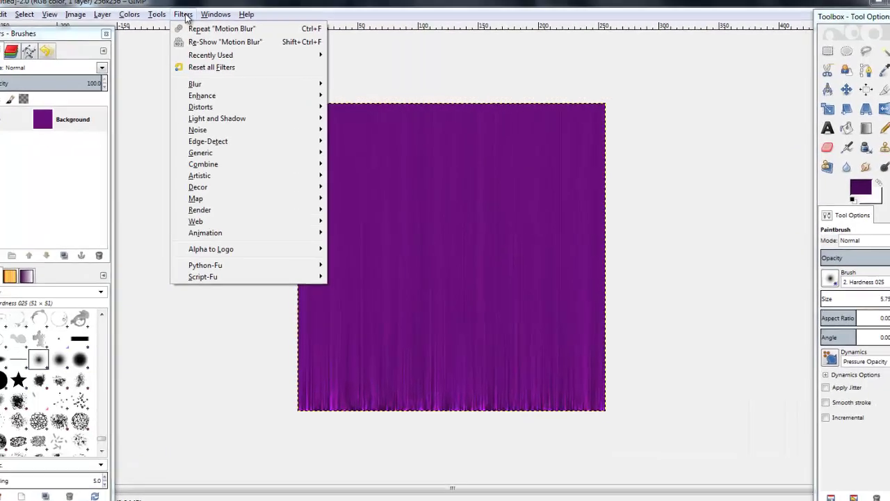
mouse_move(170, 86)
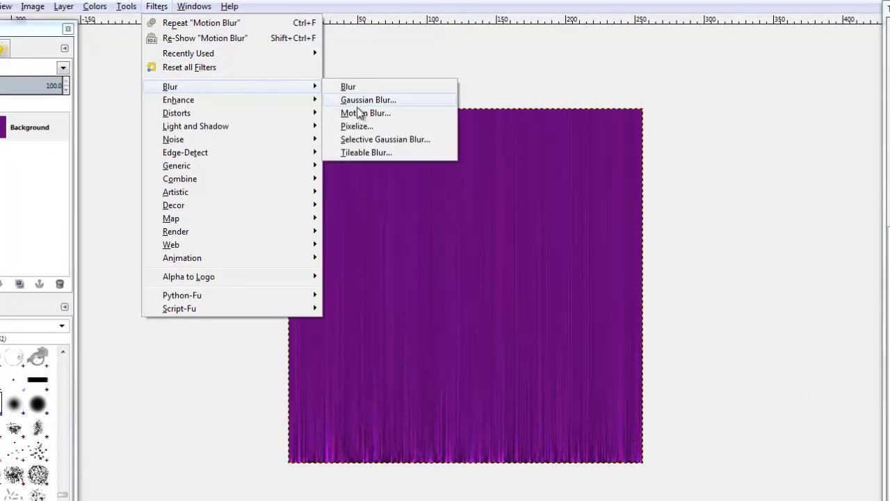
left_click(358, 112)
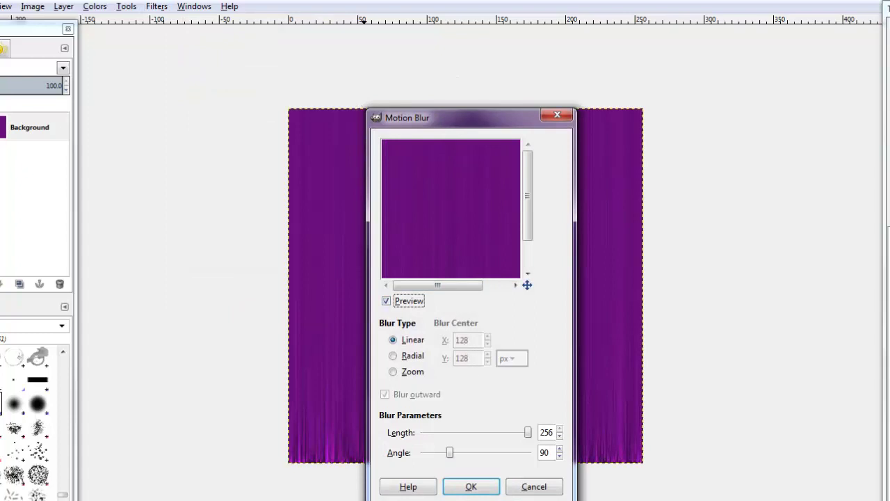
left_click(476, 484)
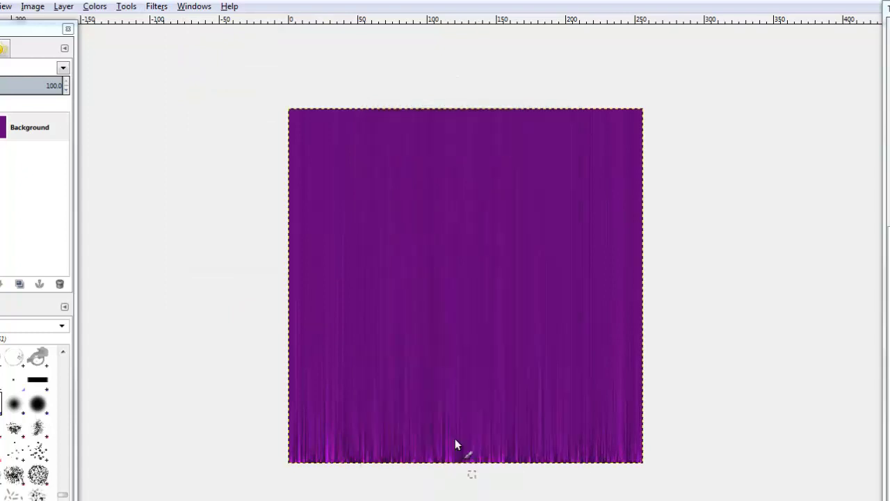
left_click(158, 7)
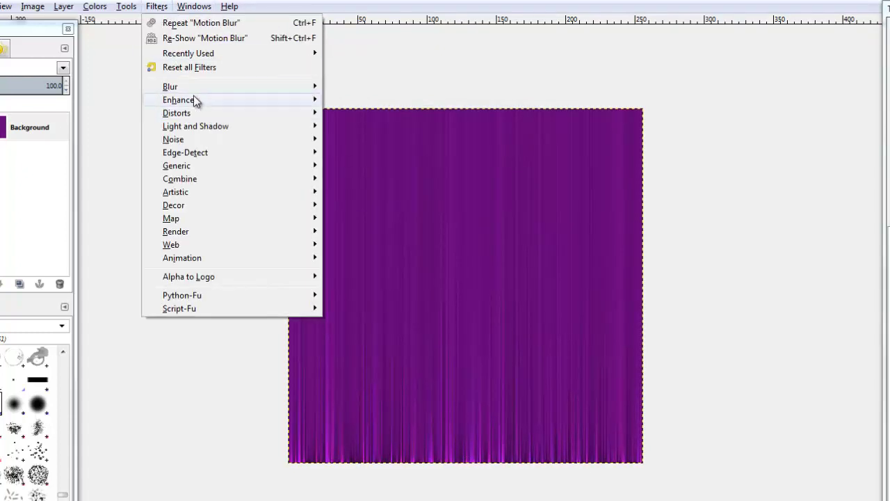
left_click(349, 113)
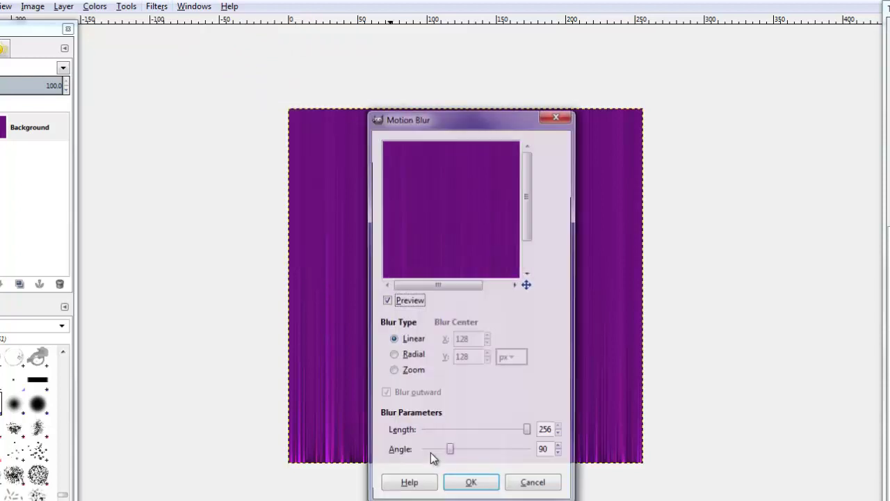
left_click(467, 484)
left_click(157, 6)
mouse_move(170, 86)
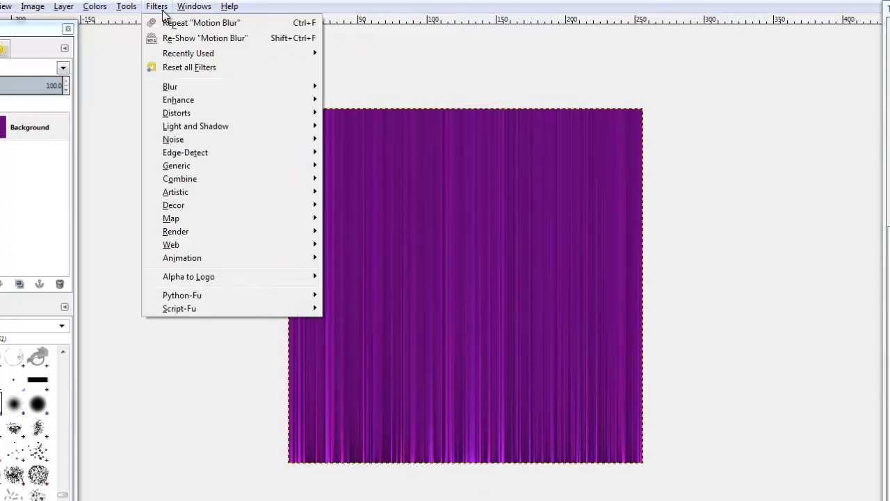
left_click(397, 114)
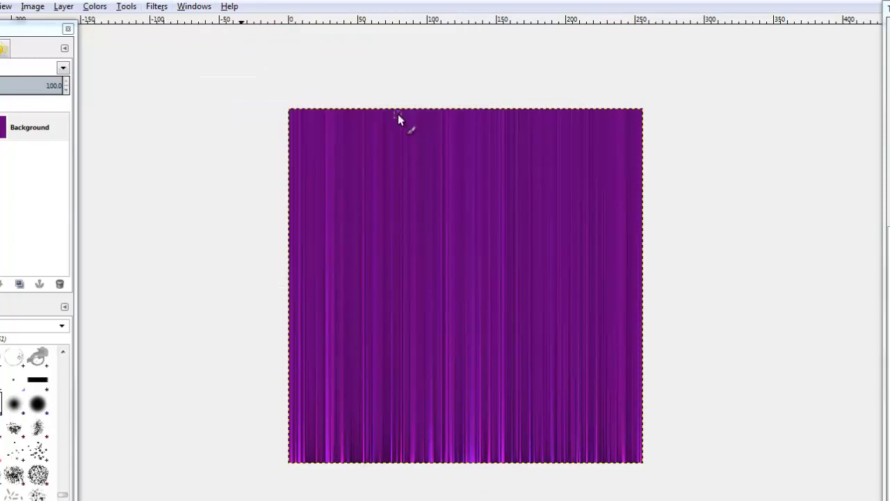
left_click(471, 487)
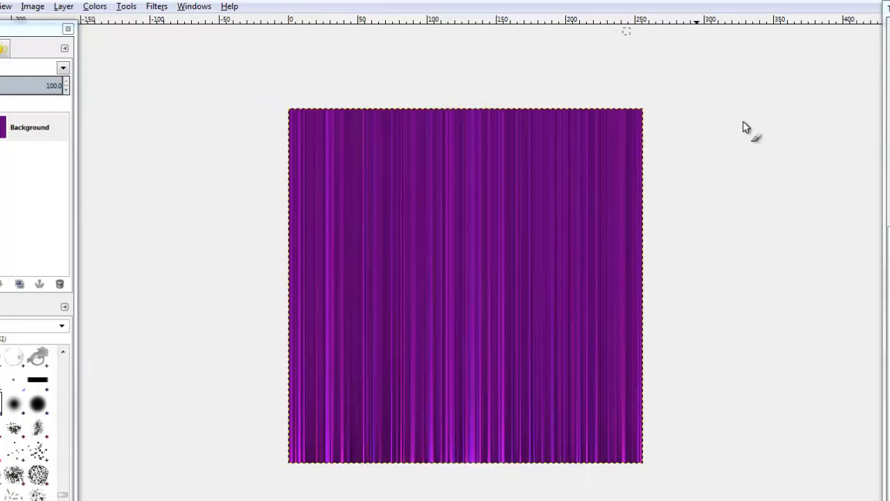
Add a new white-filled layer and brush 'It should' in purple on it.
key("shift+ctrl+n")
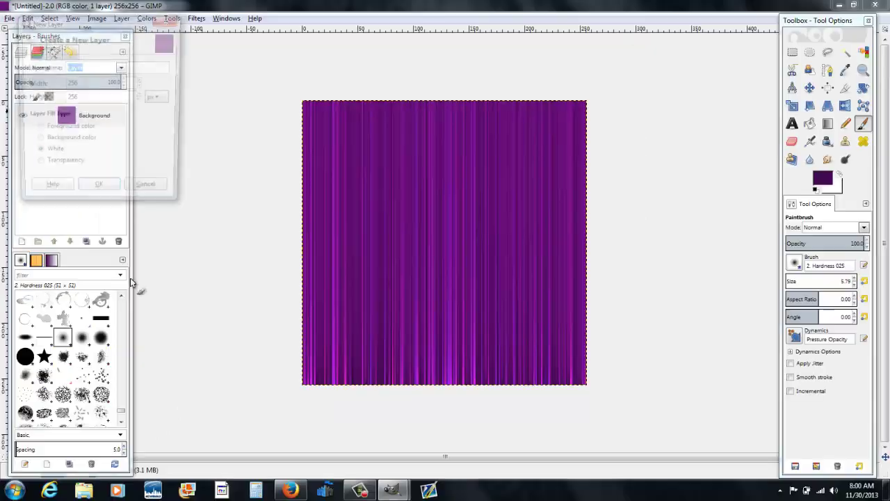
left_click(97, 192)
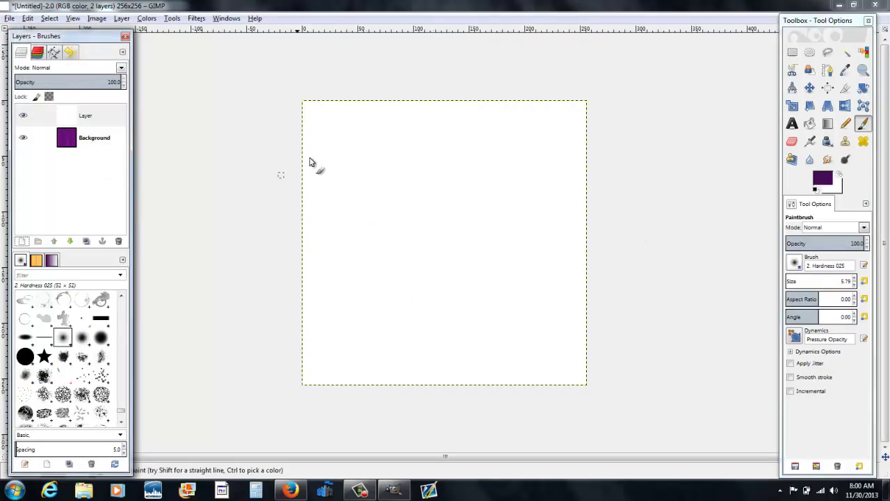
mouse_move(317, 158)
left_mouse_down()
mouse_move(321, 170)
mouse_move(348, 164)
left_mouse_up()
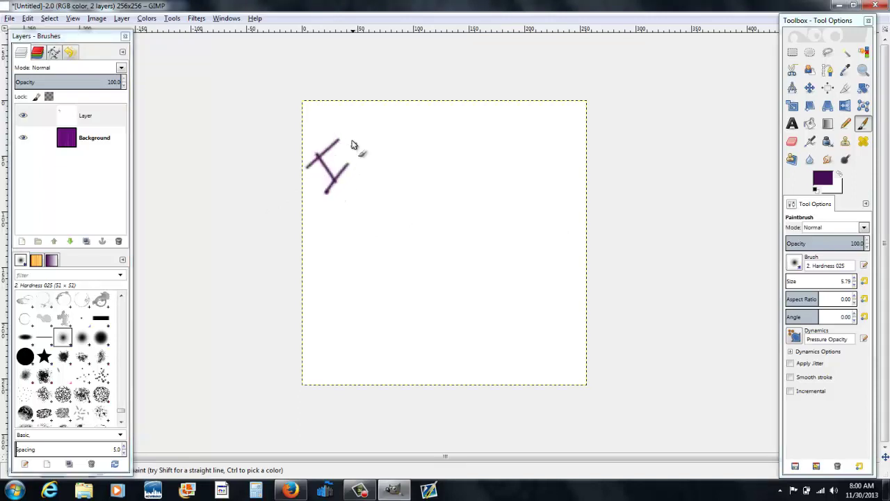
left_click_drag(344, 123, 379, 152)
left_click_drag(327, 233, 341, 255)
mouse_move(320, 214)
left_mouse_down()
mouse_move(350, 231)
mouse_move(369, 230)
mouse_move(373, 199)
mouse_move(417, 174)
mouse_move(445, 185)
left_mouse_up()
left_click_drag(460, 146, 446, 174)
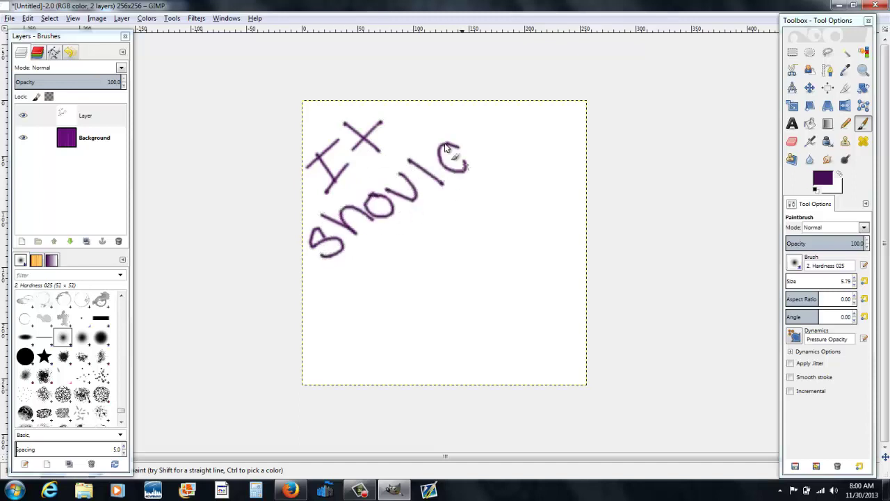
left_click_drag(417, 129, 442, 184)
Brush 'look like that' below, undoing one misplaced stroke.
left_click_drag(315, 285, 342, 312)
mouse_move(356, 278)
left_mouse_down()
mouse_move(373, 295)
mouse_move(368, 273)
mouse_move(400, 256)
left_mouse_up()
left_click_drag(414, 223, 430, 263)
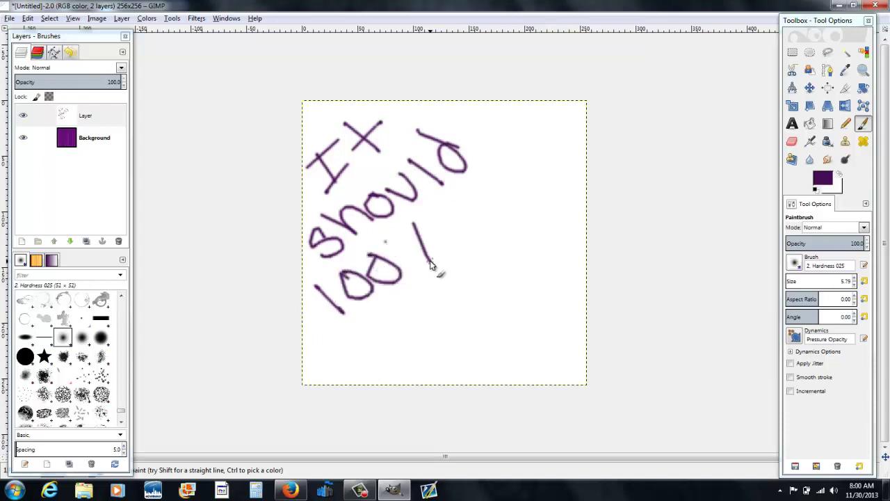
key("ctrl+z")
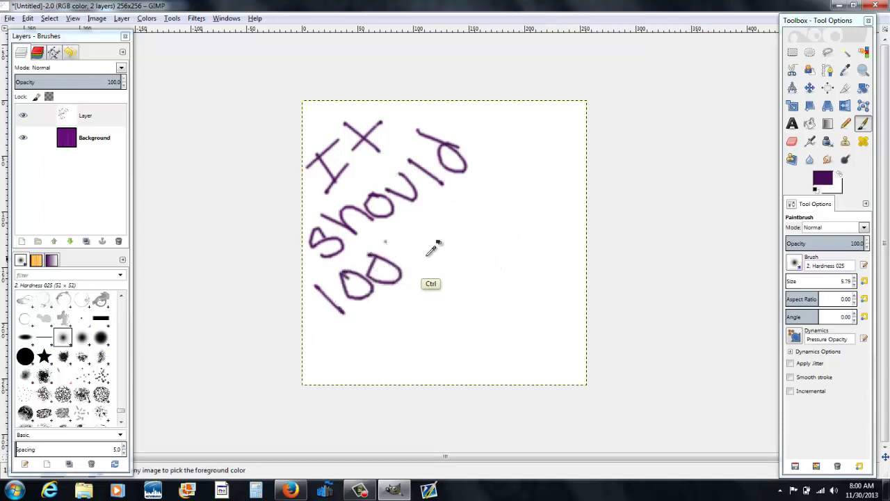
left_click_drag(402, 226, 409, 253)
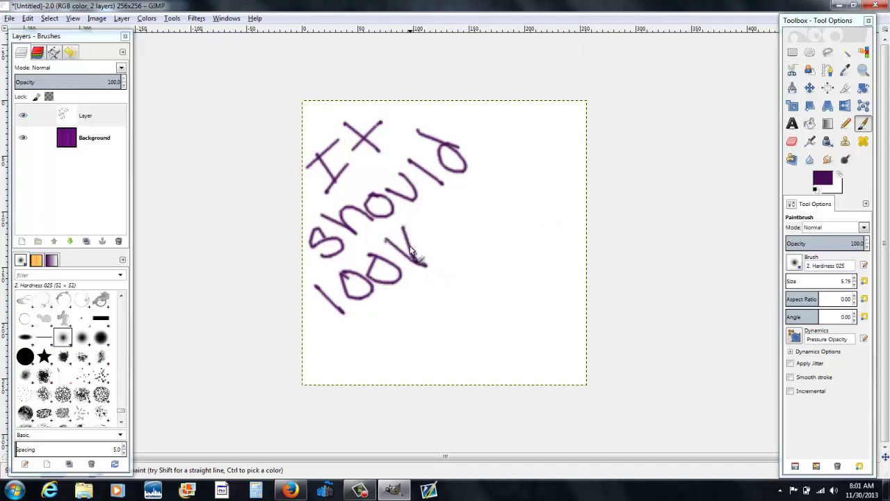
mouse_move(435, 210)
left_mouse_down()
mouse_move(474, 232)
mouse_move(490, 214)
left_mouse_up()
mouse_move(468, 183)
left_mouse_down()
mouse_move(498, 197)
mouse_move(516, 180)
mouse_move(522, 150)
mouse_move(539, 160)
left_mouse_up()
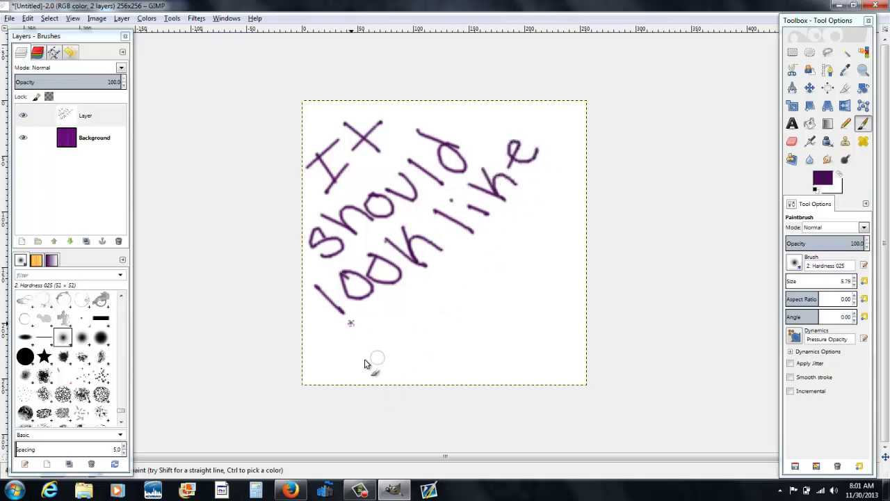
mouse_move(351, 325)
left_mouse_down()
mouse_move(398, 356)
mouse_move(389, 317)
mouse_move(432, 330)
mouse_move(499, 273)
left_mouse_up()
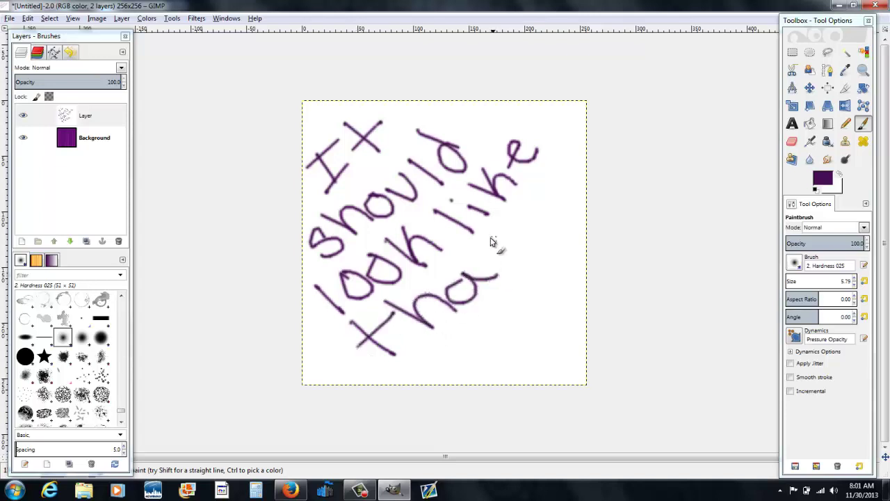
left_click_drag(481, 232, 506, 255)
left_click_drag(463, 314, 533, 342)
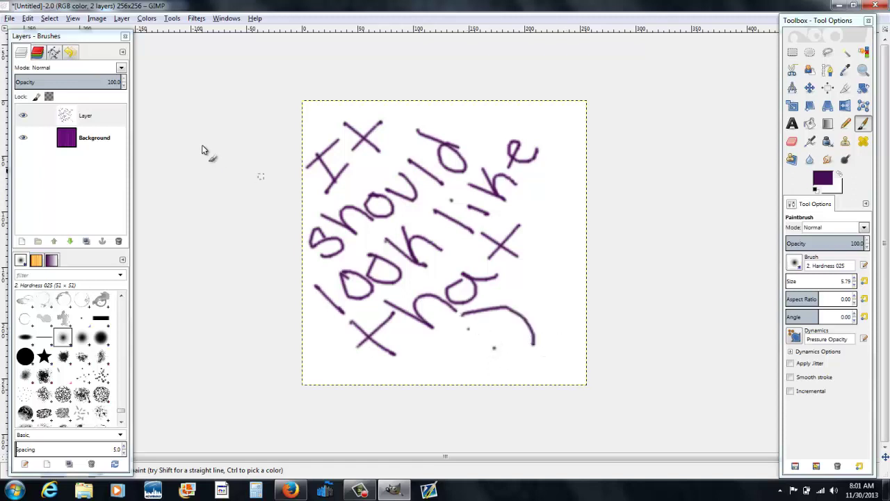
left_click(118, 243)
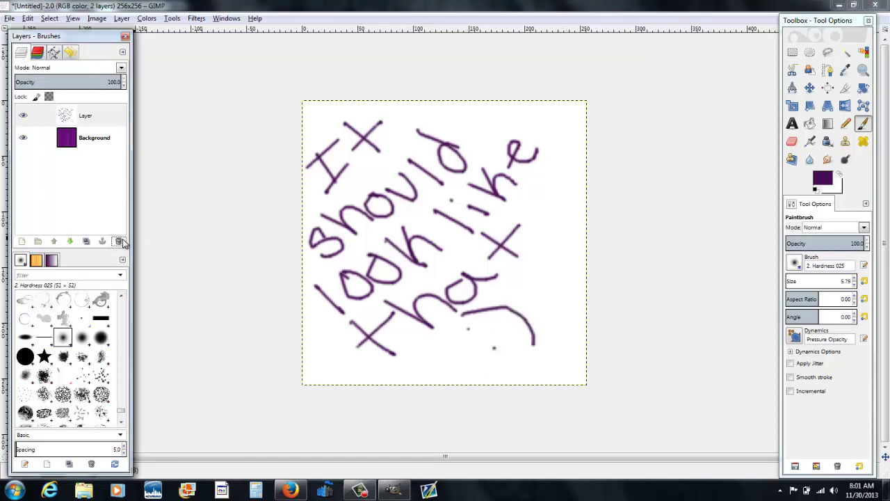
Delete the handwritten note layer and add a new Transparency-filled layer.
left_click(118, 240)
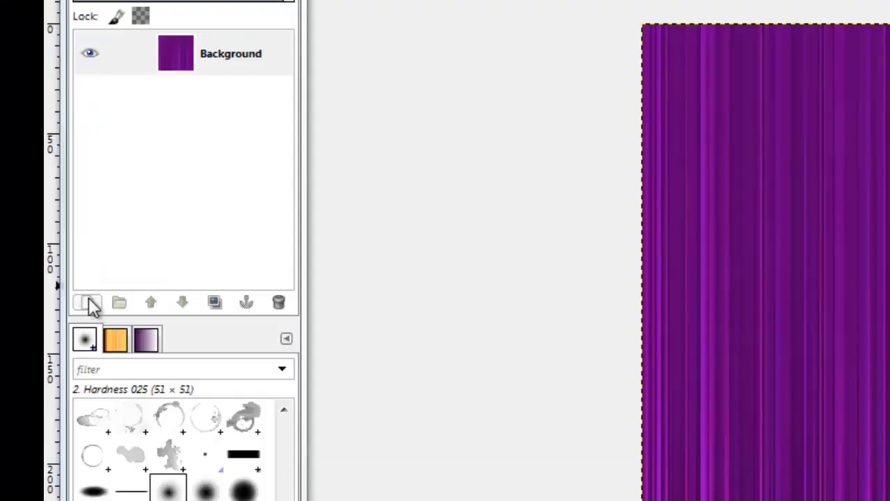
left_click(21, 241)
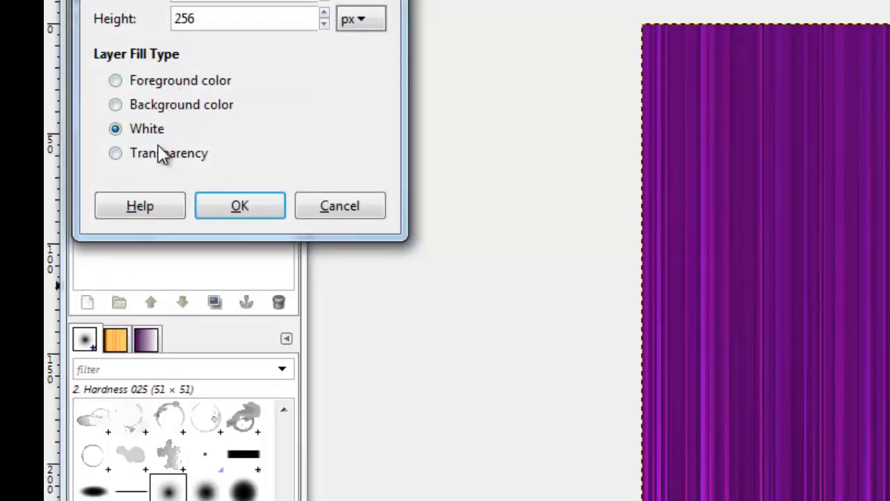
left_click(260, 205)
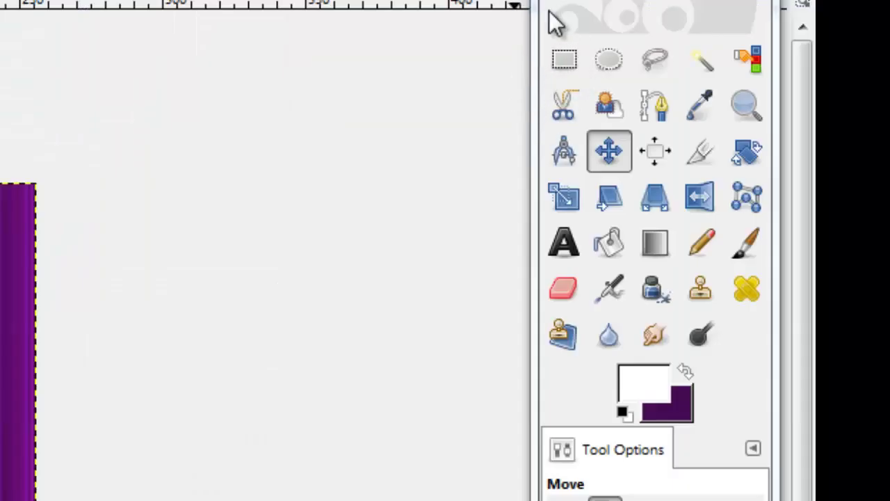
Select a wide full-width band near the top and fill it white.
left_click(566, 62)
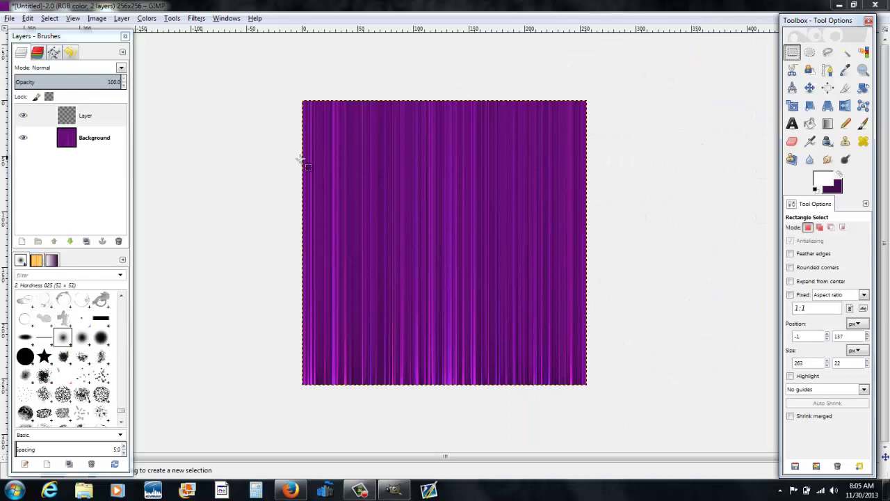
left_click_drag(298, 143, 556, 183)
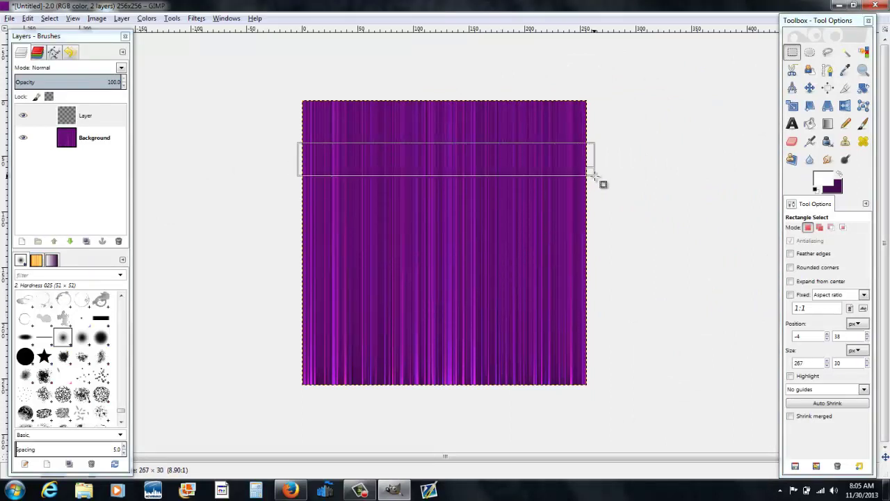
left_click_drag(556, 183, 602, 183)
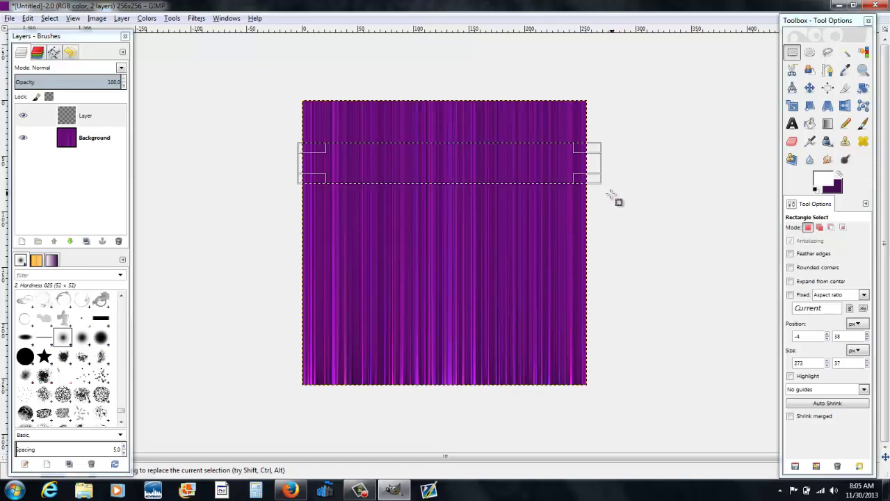
left_click(809, 123)
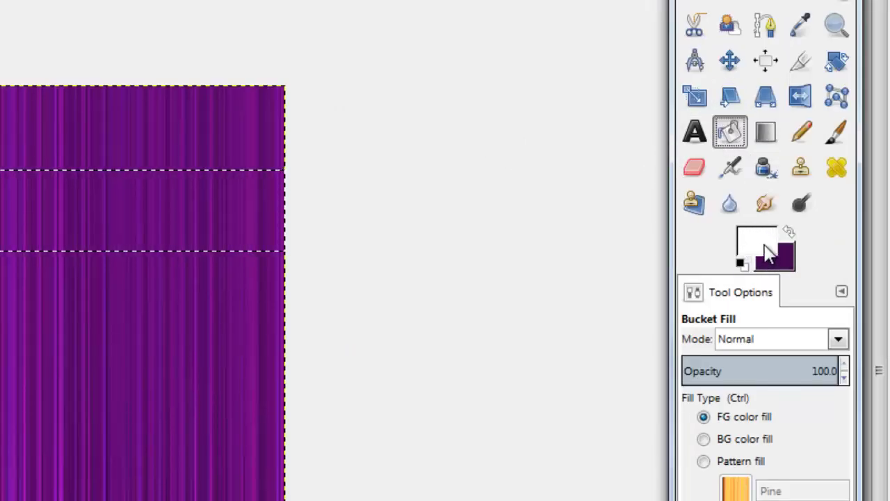
left_click_drag(765, 257, 258, 230)
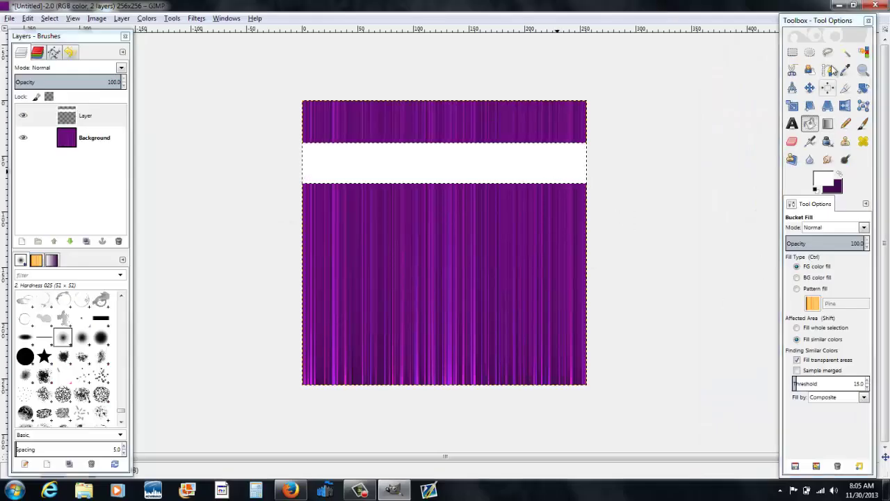
Fill a thinner full-width band lower down with white, then deselect all.
left_click(792, 52)
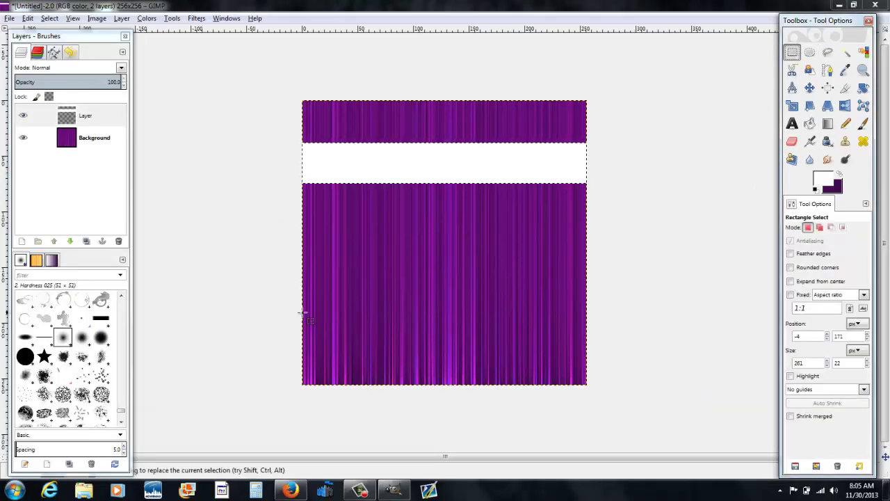
mouse_move(293, 288)
left_mouse_down()
mouse_move(373, 304)
mouse_move(593, 308)
left_mouse_up()
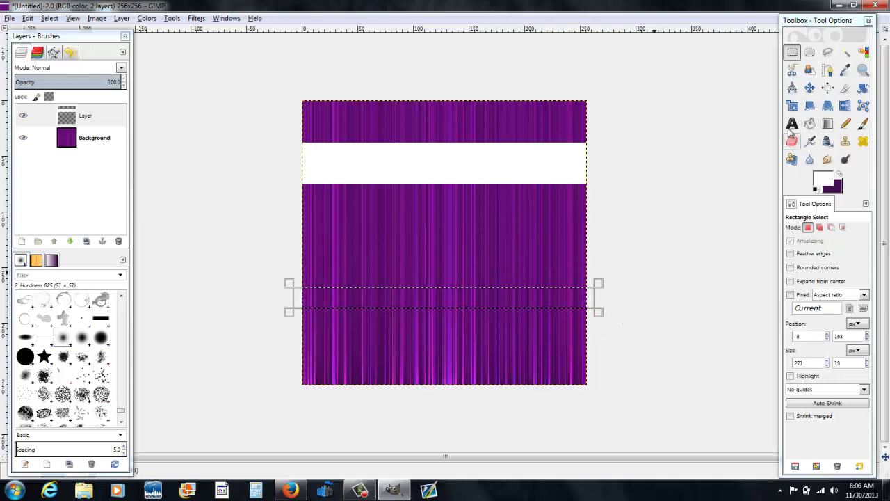
left_click(810, 123)
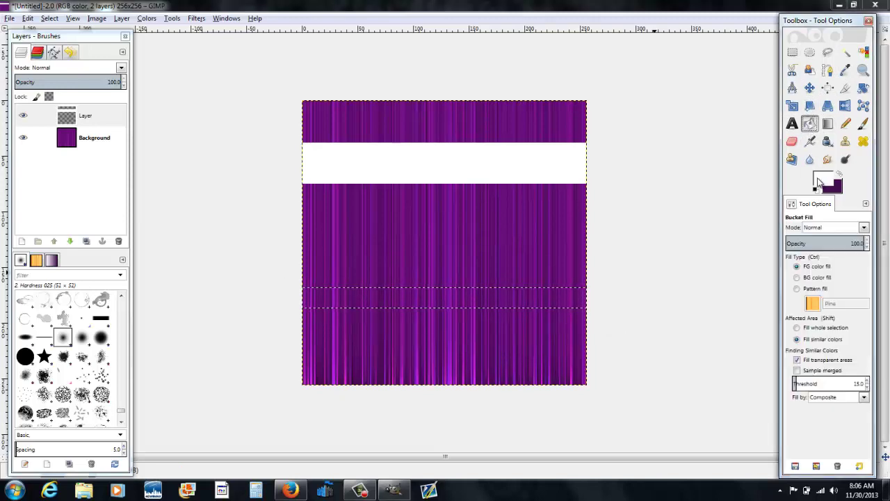
left_click(502, 300)
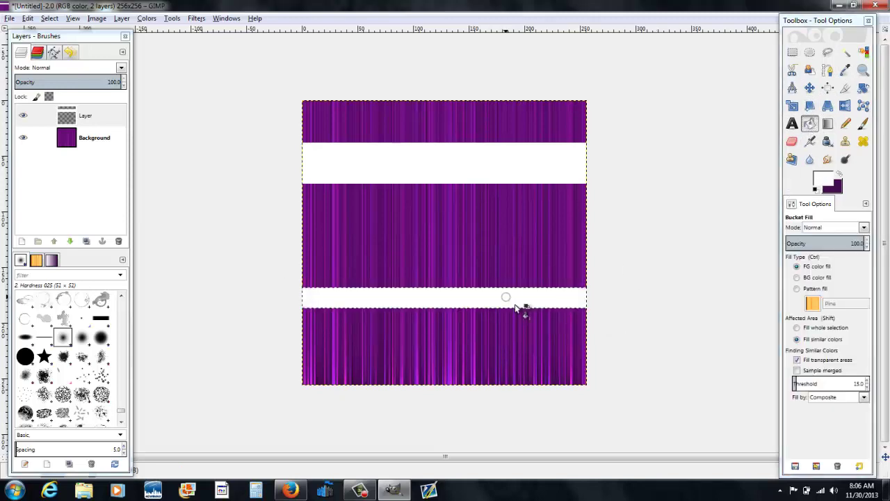
left_click(49, 19)
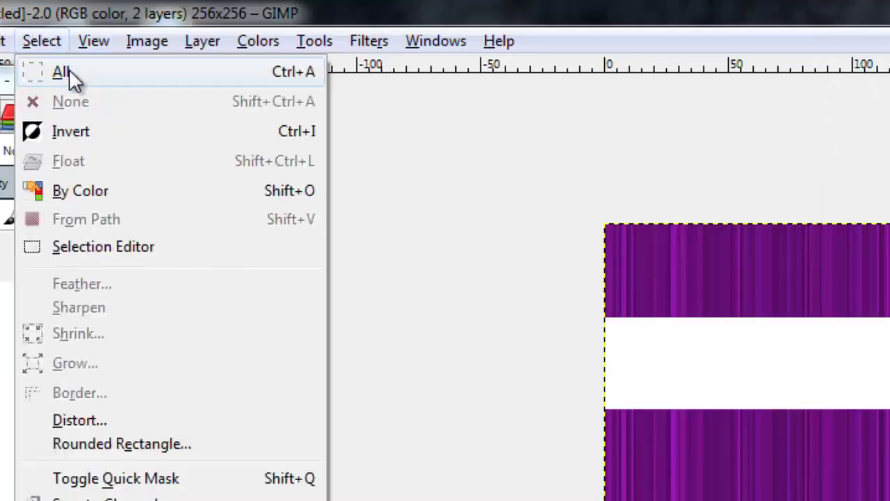
left_click(80, 104)
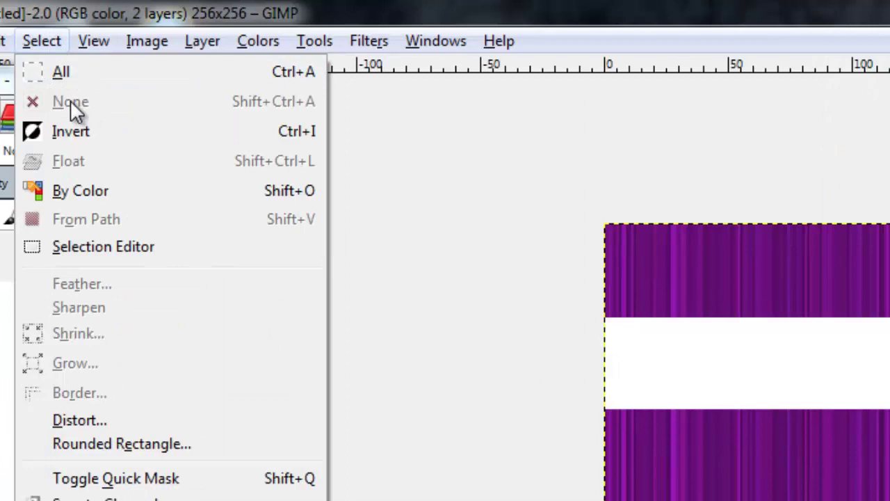
left_click(362, 39)
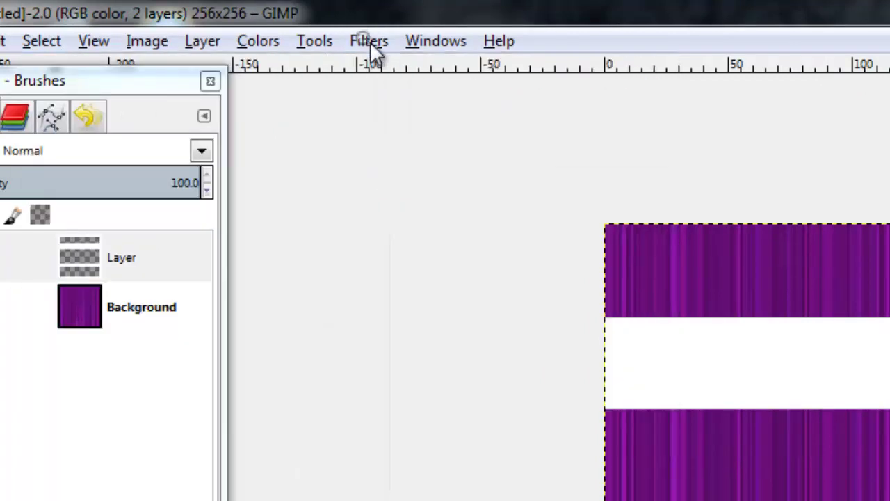
left_click(375, 45)
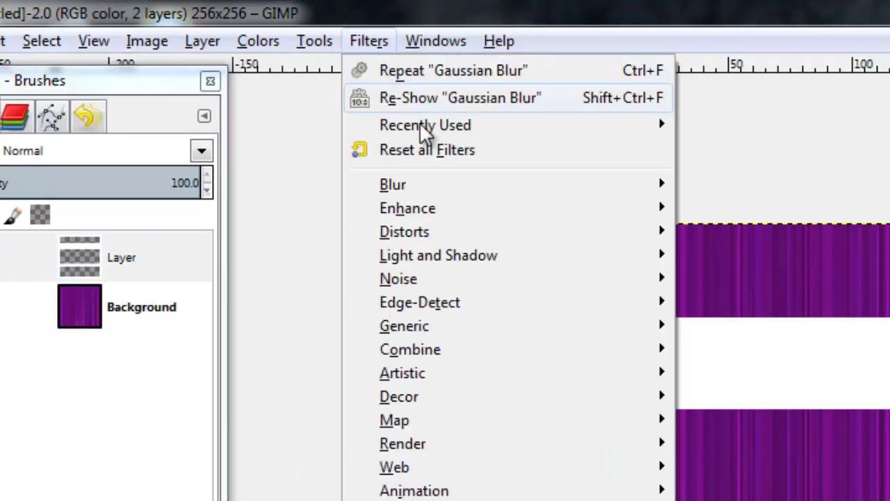
mouse_move(393, 184)
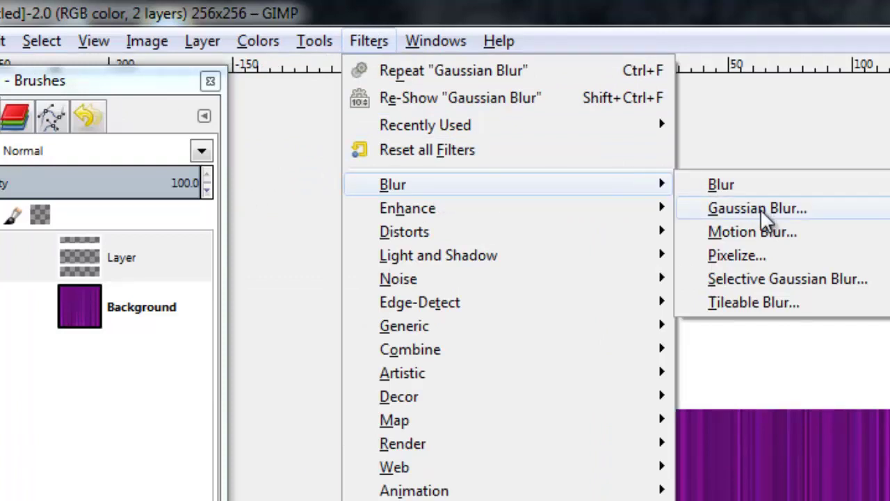
Apply a 22 px Gaussian blur, chained horizontal and vertical, to the white bands.
left_click(747, 211)
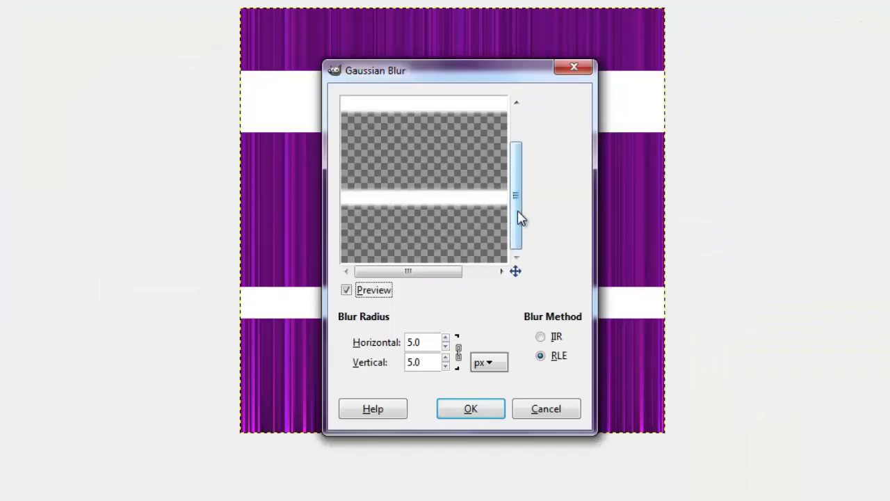
left_click_drag(521, 218, 520, 196)
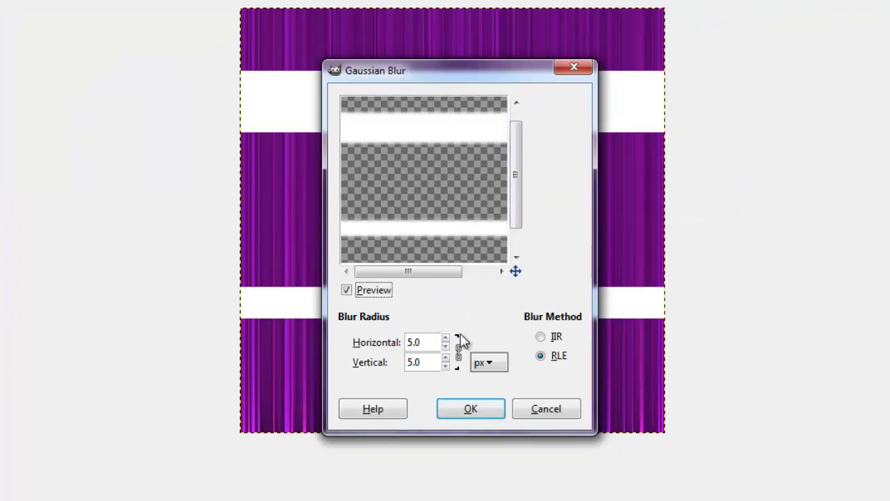
double_click(431, 342)
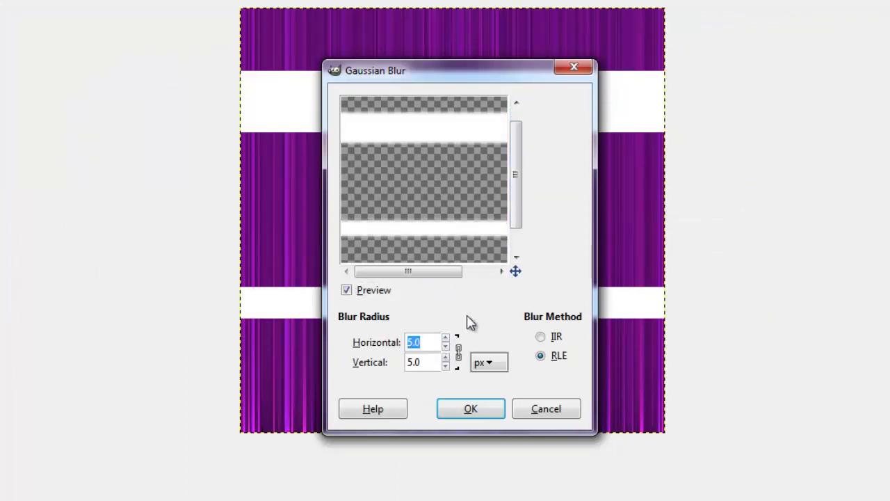
type("20")
key("Return")
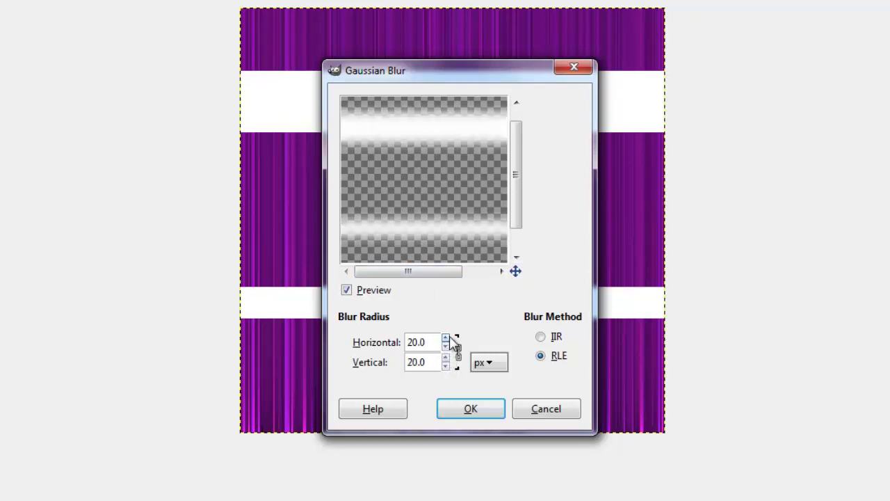
left_click(446, 337)
left_click(446, 338)
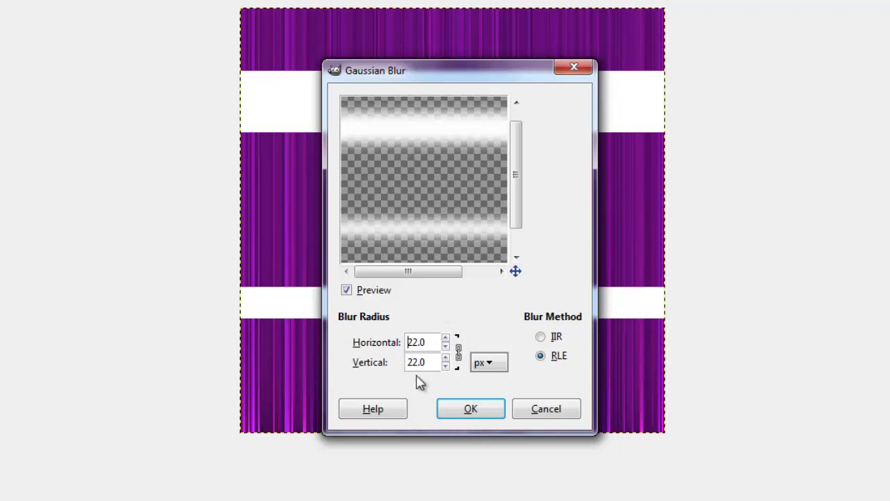
left_click(460, 416)
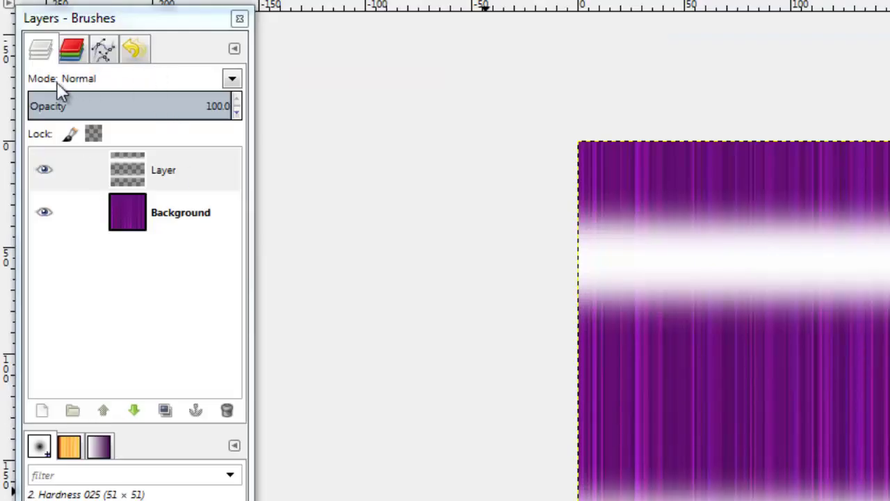
Set the band layer's blend mode to Overlay and start adding a new layer.
left_click(232, 80)
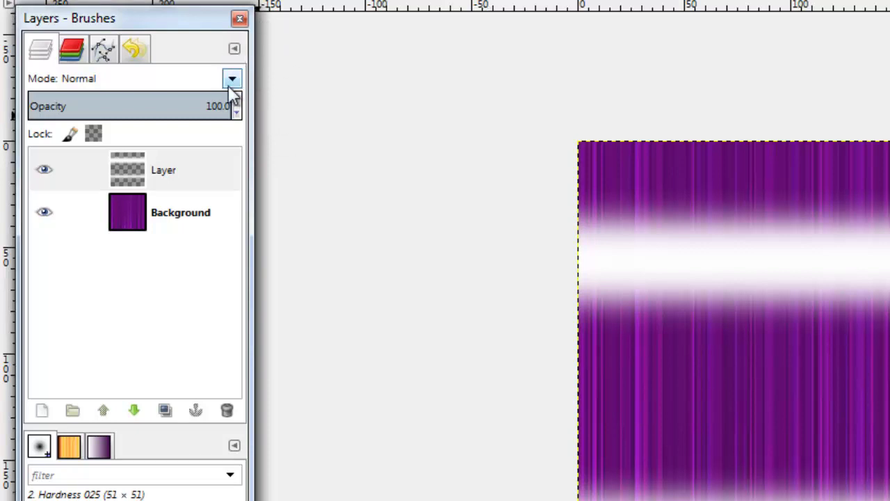
left_click(231, 77)
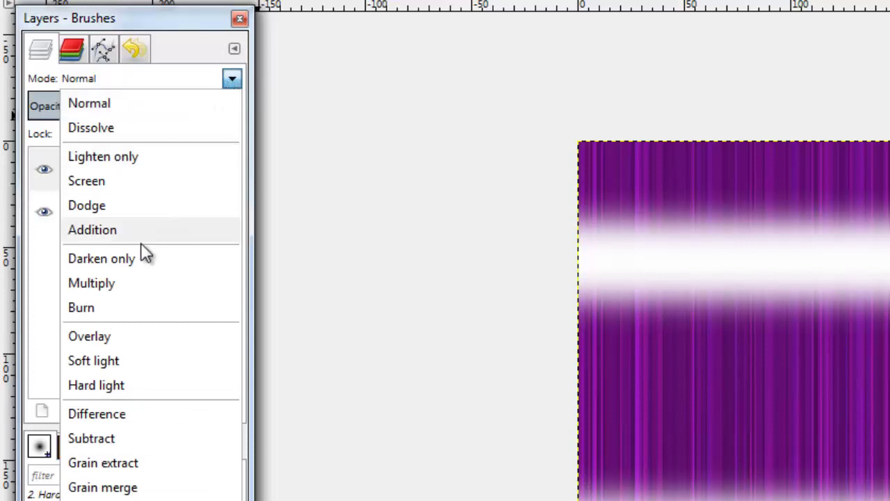
left_click(96, 348)
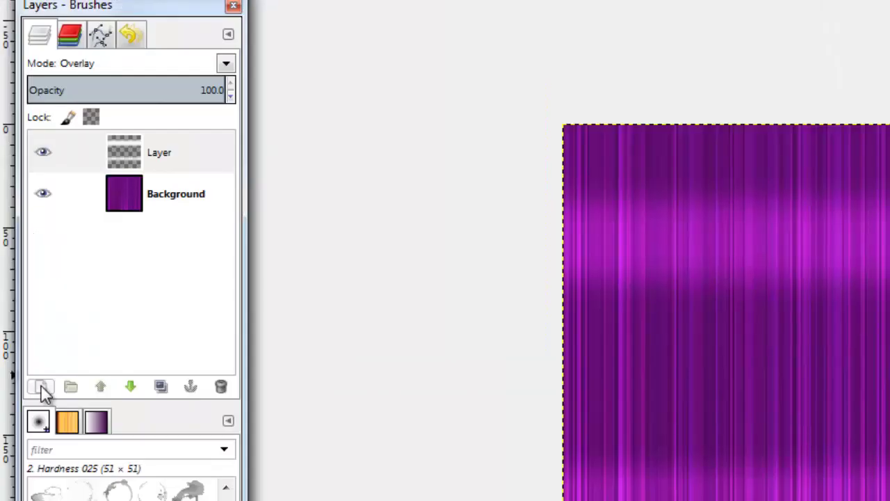
left_click(20, 241)
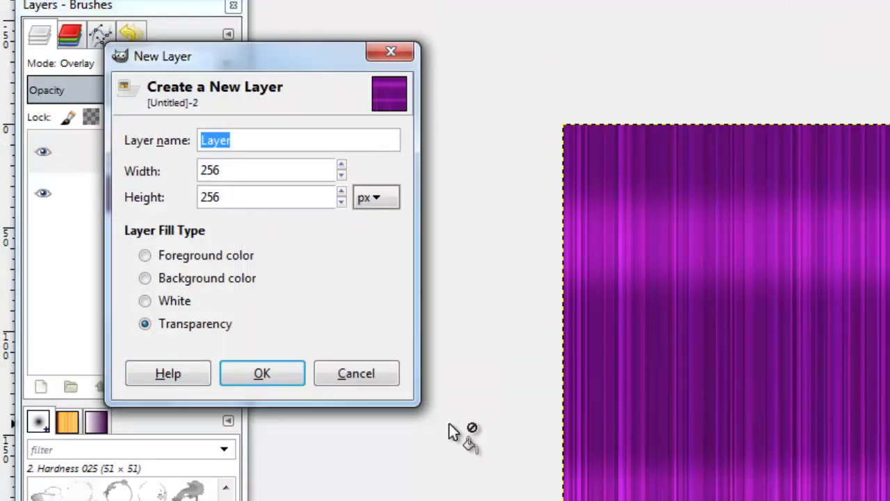
Create transparent Layer #1 and fill a thin strip along the top edge with black.
left_click(290, 371)
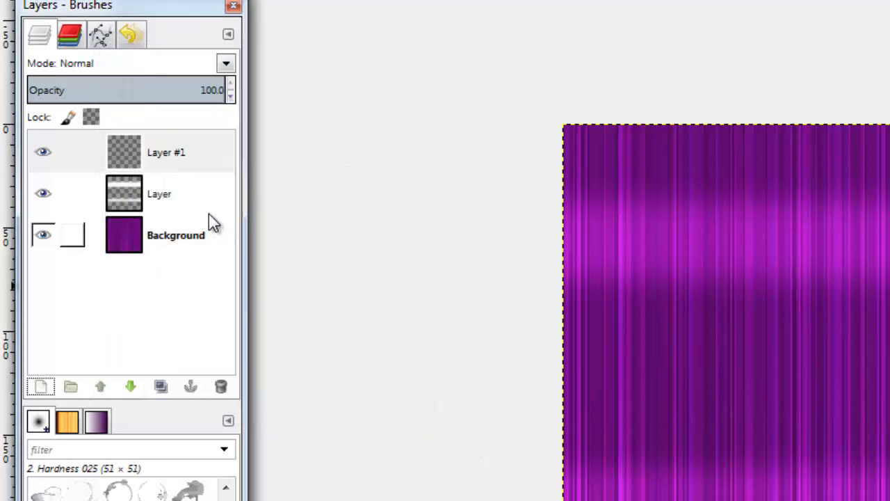
left_click(180, 156)
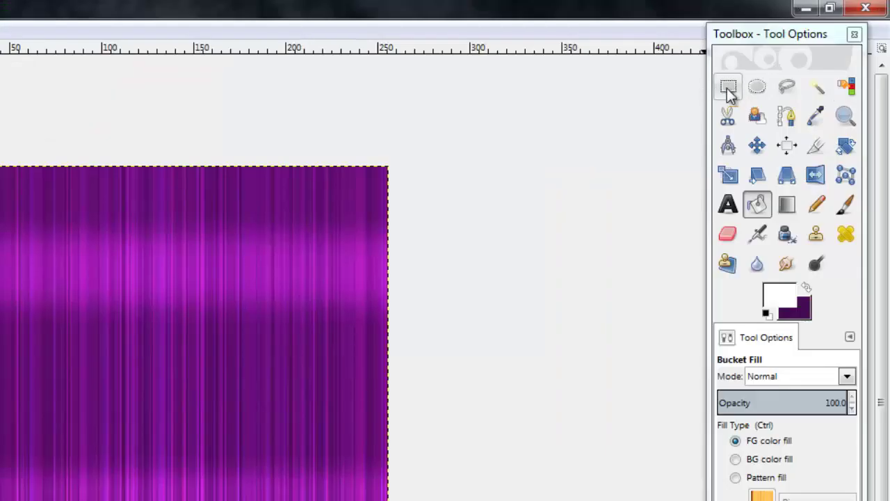
left_click(728, 88)
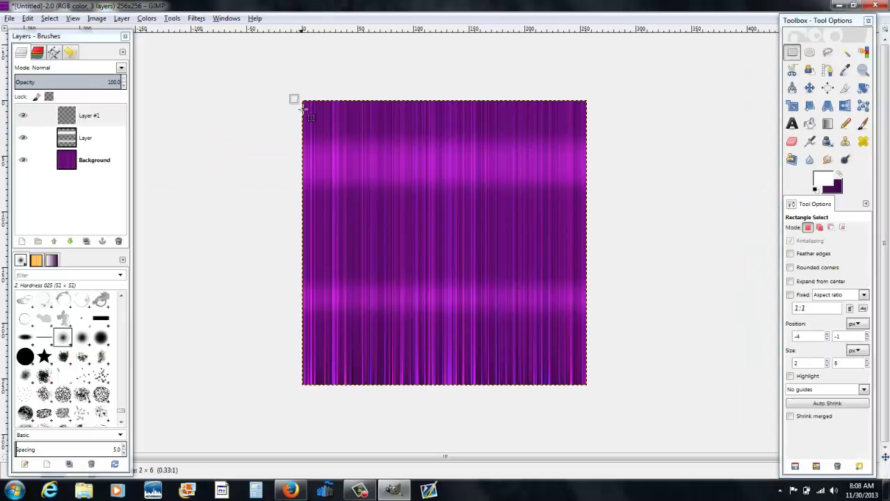
mouse_move(299, 99)
left_mouse_down()
mouse_move(614, 122)
mouse_move(602, 128)
left_mouse_up()
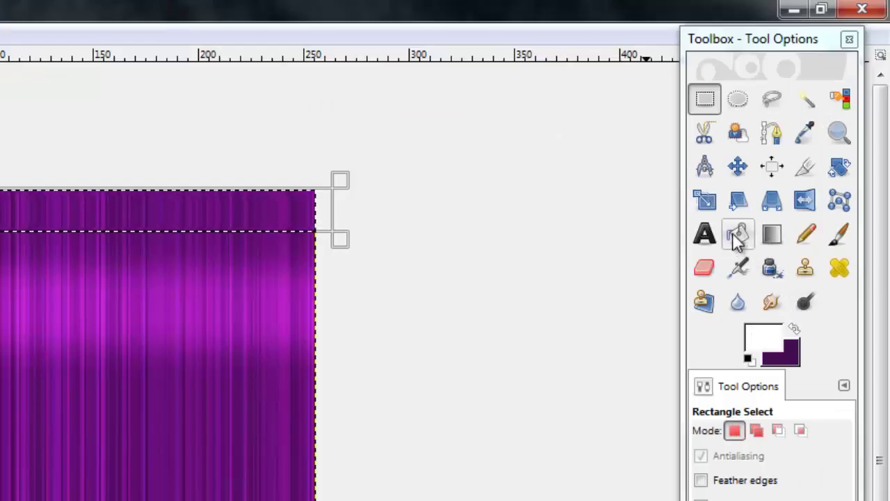
left_click(737, 234)
left_click(794, 329)
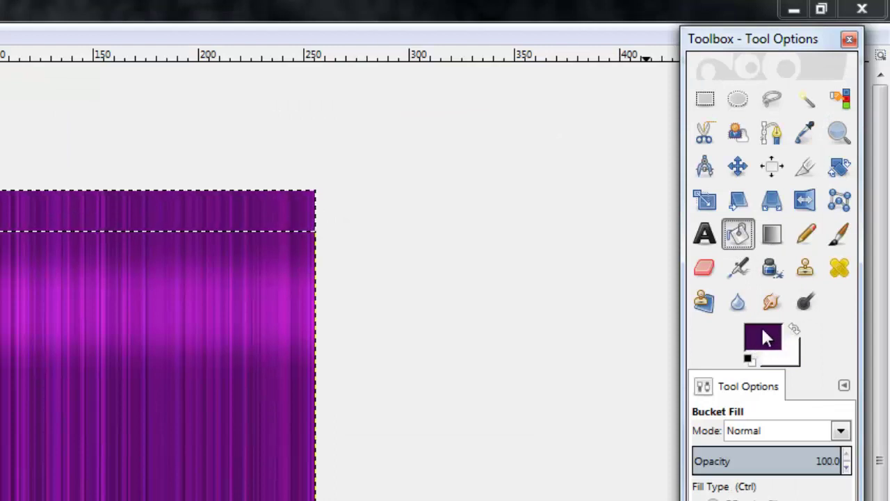
left_click(747, 358)
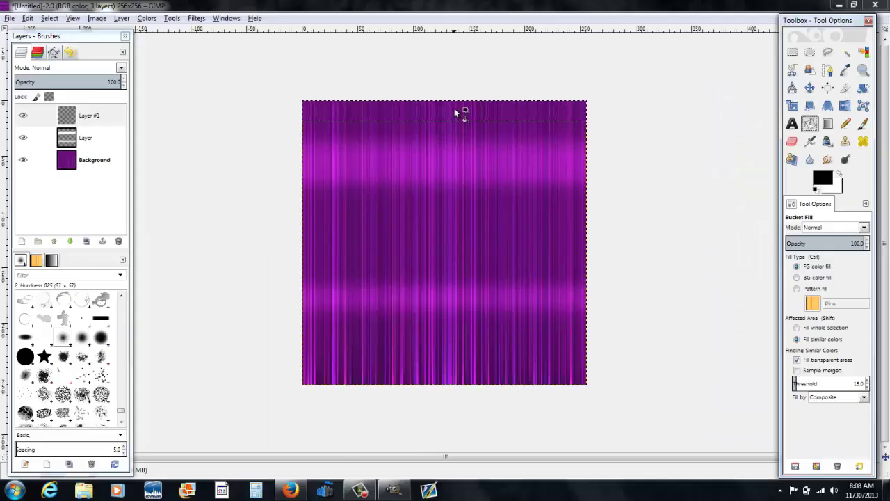
left_click(456, 111)
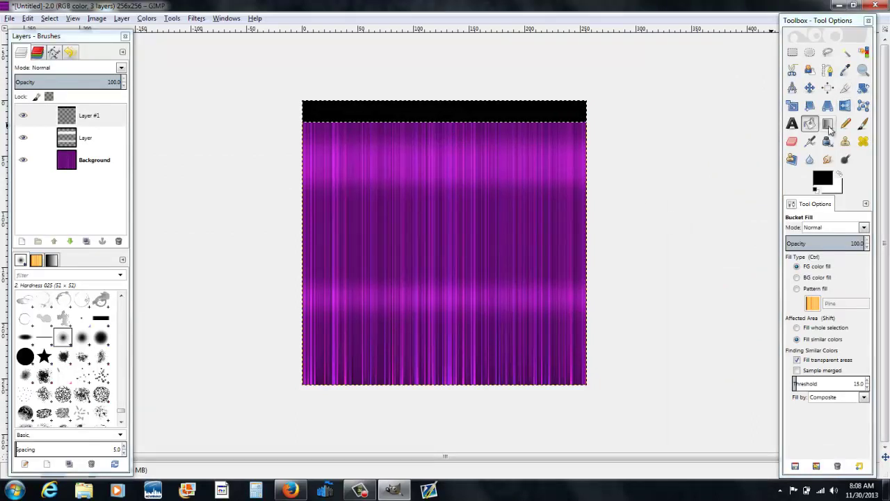
Fill a matching thin strip along the bottom edge with black, then select none.
left_click(792, 54)
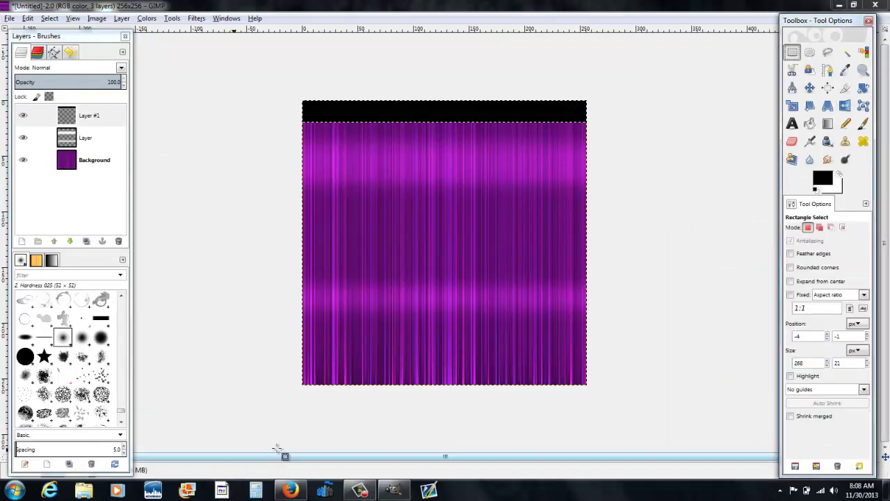
mouse_move(299, 372)
left_mouse_down()
mouse_move(611, 396)
mouse_move(594, 363)
left_mouse_up()
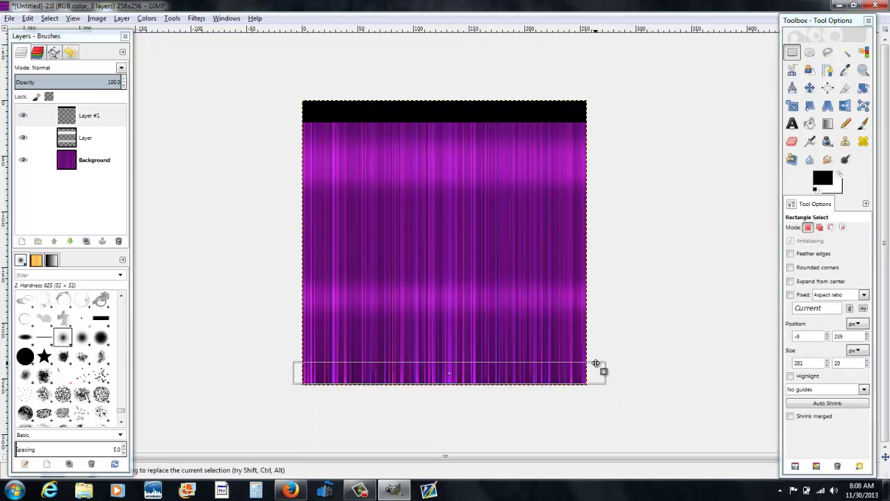
left_click_drag(596, 363, 596, 365)
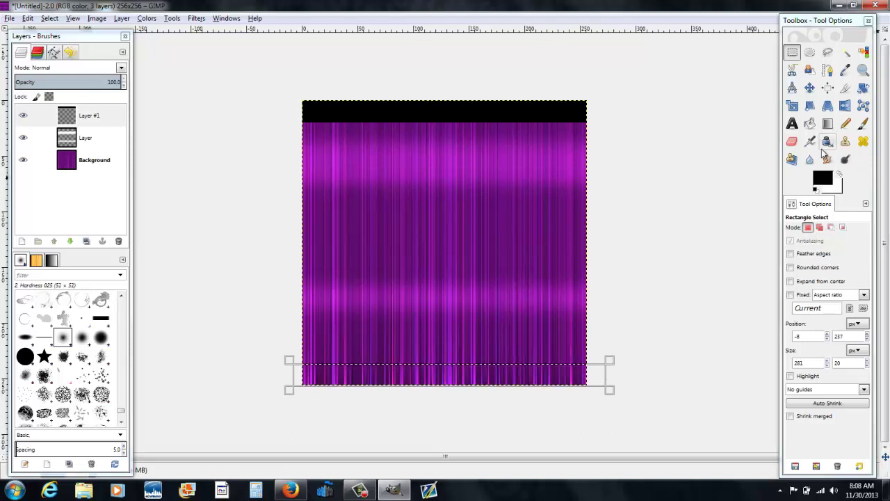
left_click(809, 123)
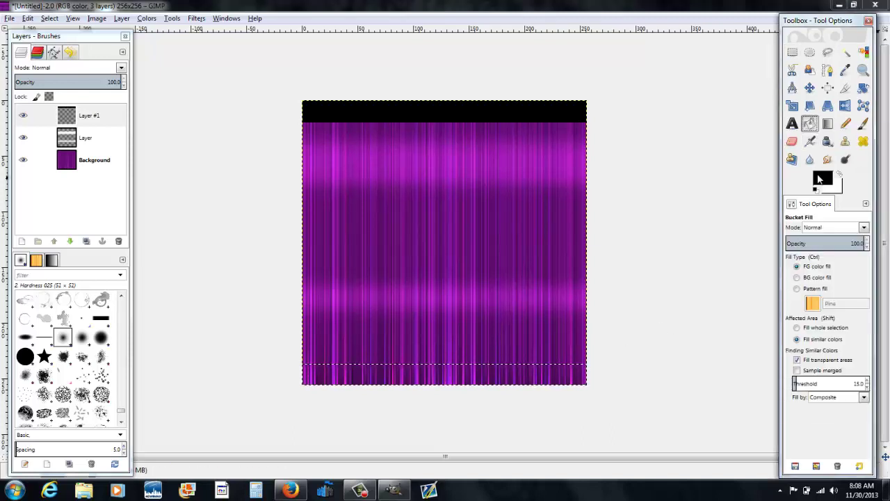
left_click(493, 375)
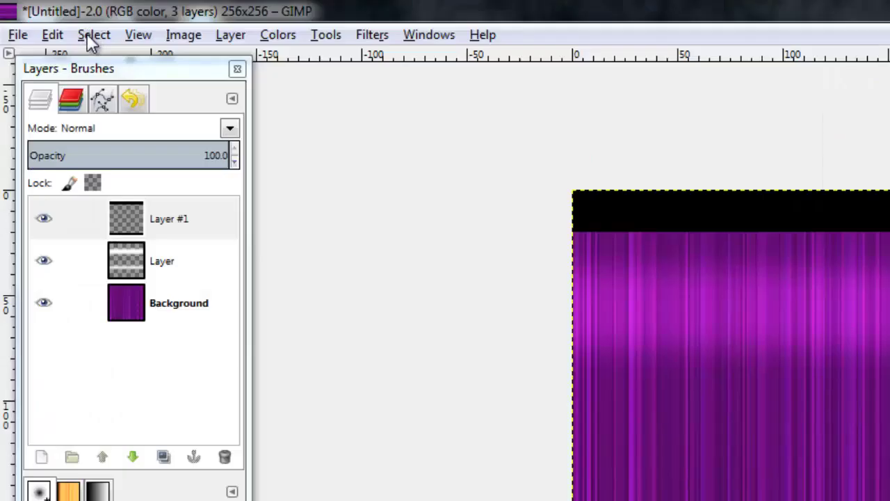
left_click(87, 35)
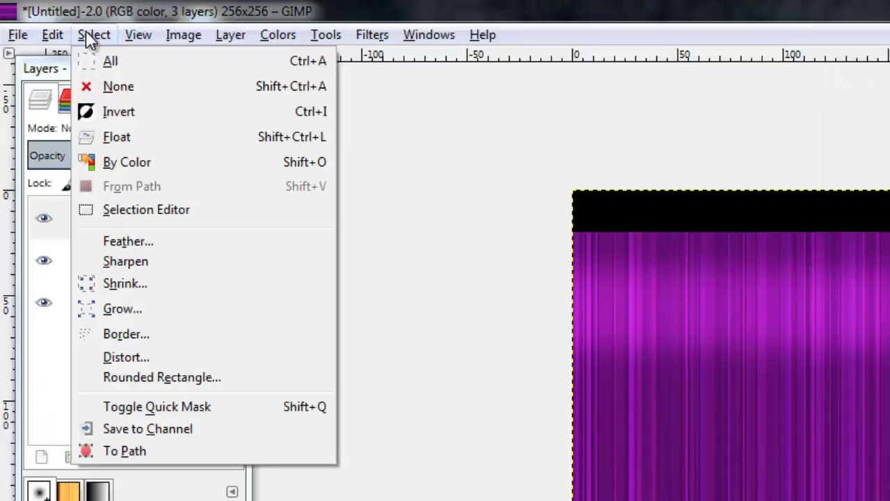
left_click(107, 88)
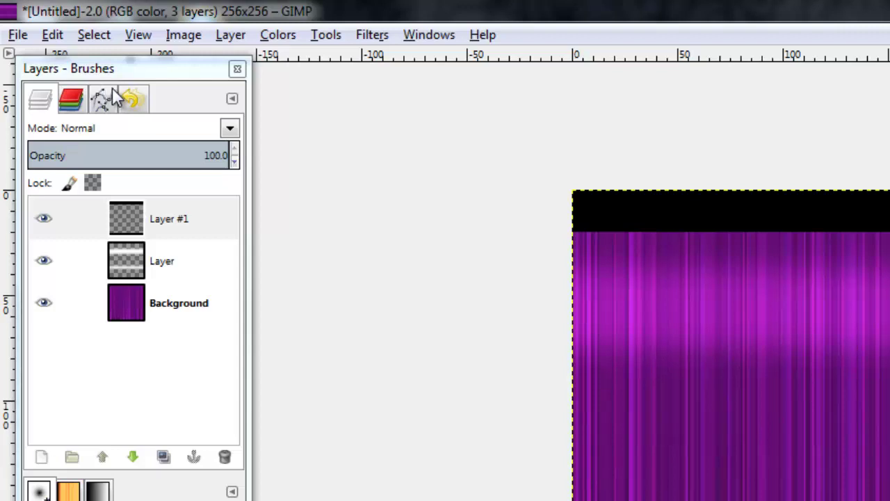
left_click(381, 35)
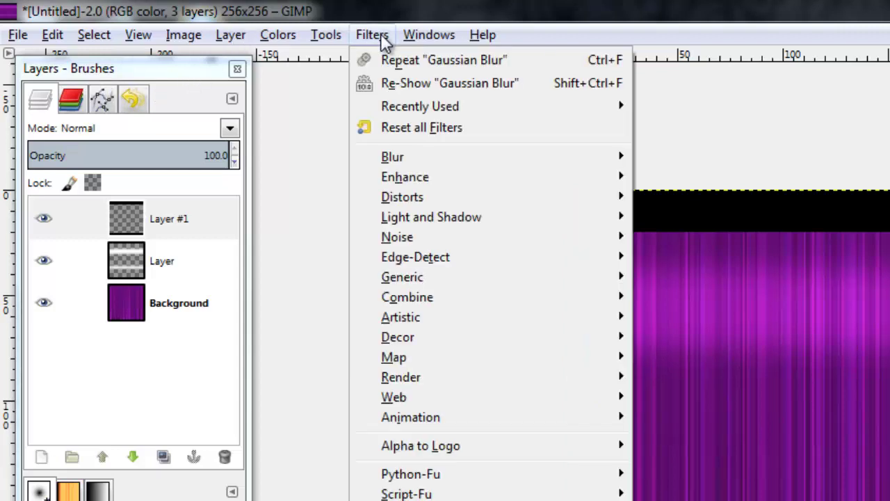
mouse_move(392, 156)
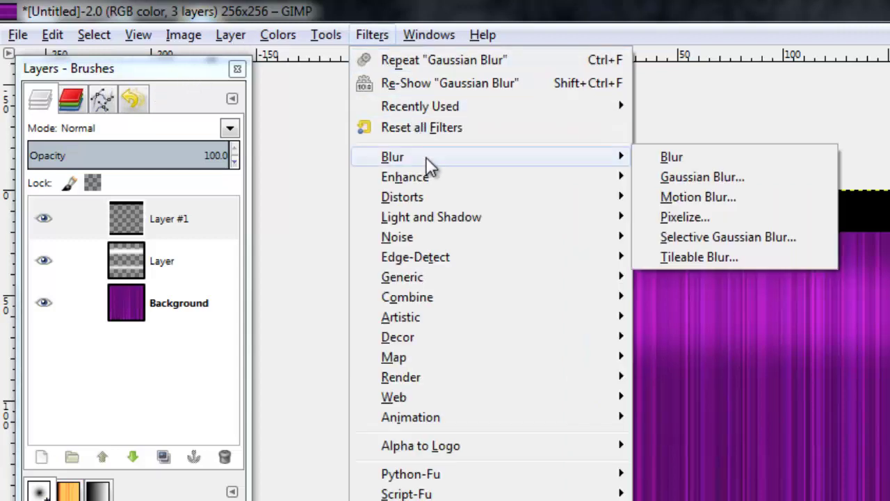
Blur Layer #1's black top and bottom strips with a 35 px Gaussian blur.
left_click(683, 179)
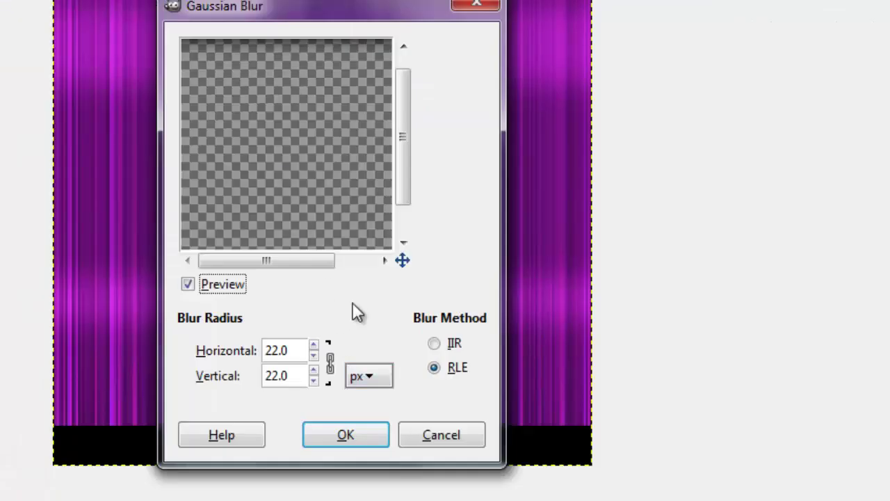
left_click_drag(407, 178, 414, 139)
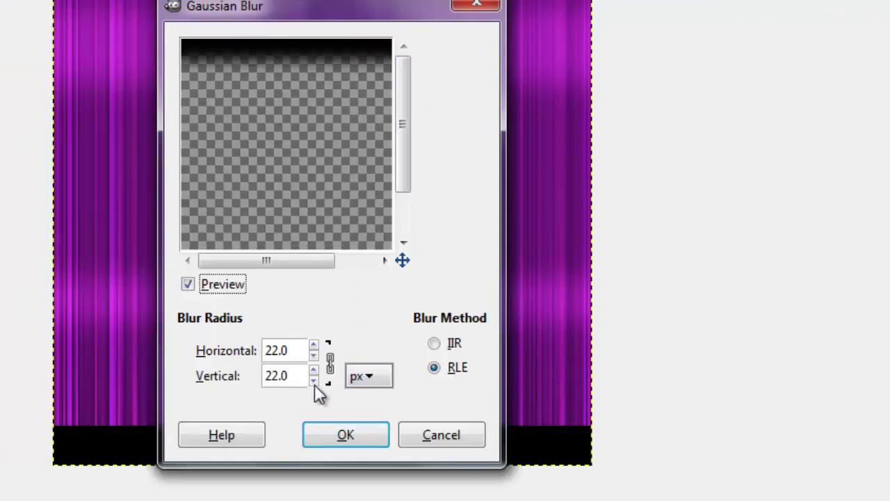
double_click(314, 345)
double_click(314, 345)
left_click(314, 345)
left_click(315, 345)
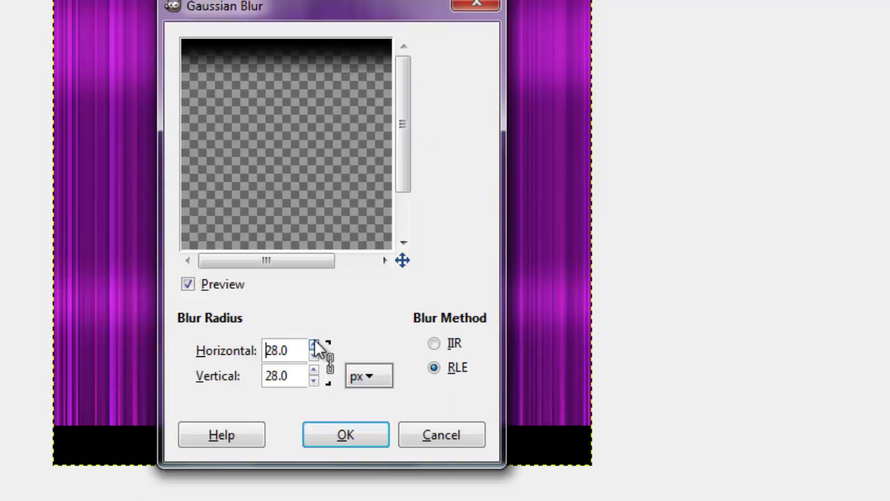
left_click(314, 345)
left_click(314, 344)
double_click(314, 345)
double_click(314, 345)
left_click(314, 344)
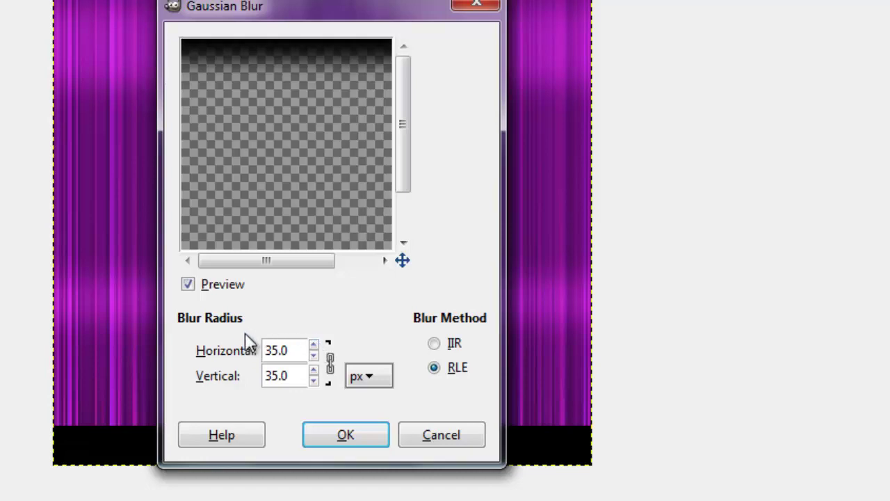
left_click(344, 433)
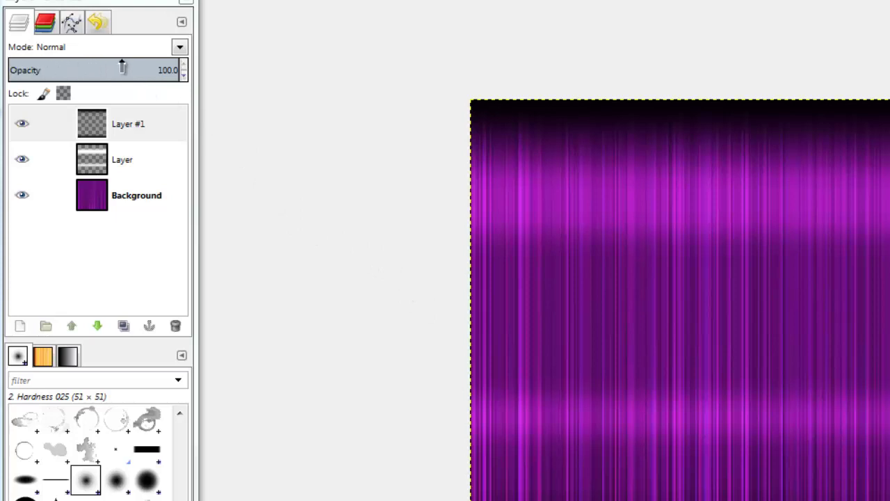
Set Layer #1's opacity to about 50.4 and begin the handwritten save-texture note.
mouse_move(158, 73)
left_mouse_down()
mouse_move(76, 74)
mouse_move(95, 81)
mouse_move(88, 81)
left_mouse_up()
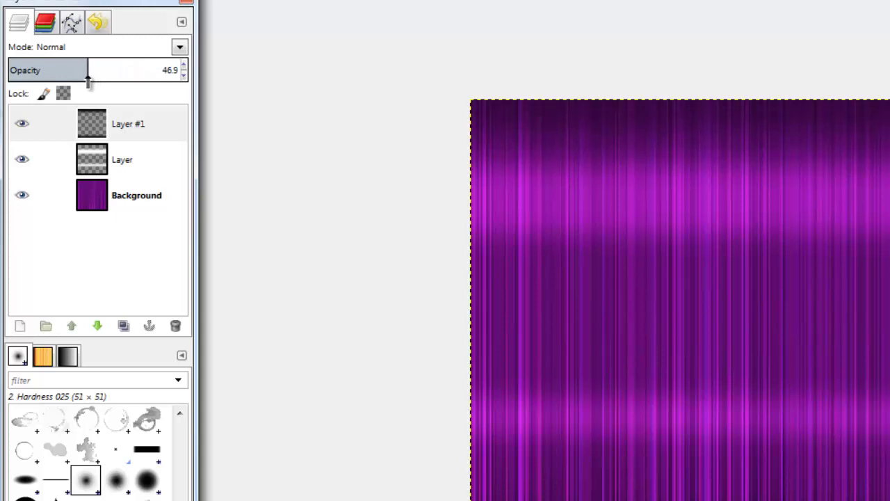
left_click(184, 66)
left_click(184, 66)
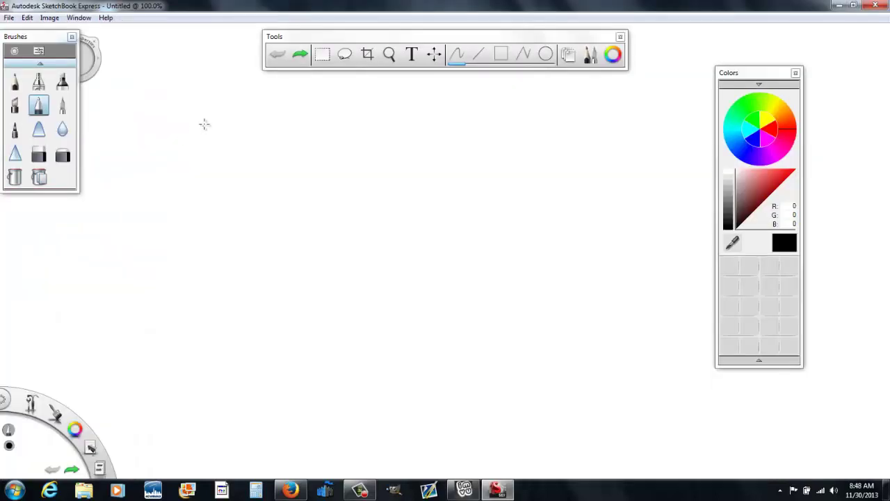
left_click_drag(207, 117, 218, 135)
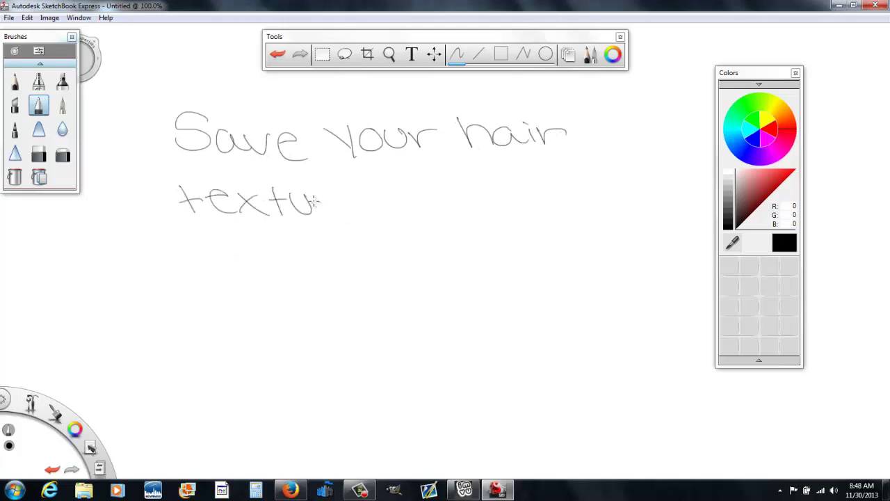
Continue the note with 'Then go to the Imvu shop' and 'a hair style'.
left_click(887, 489)
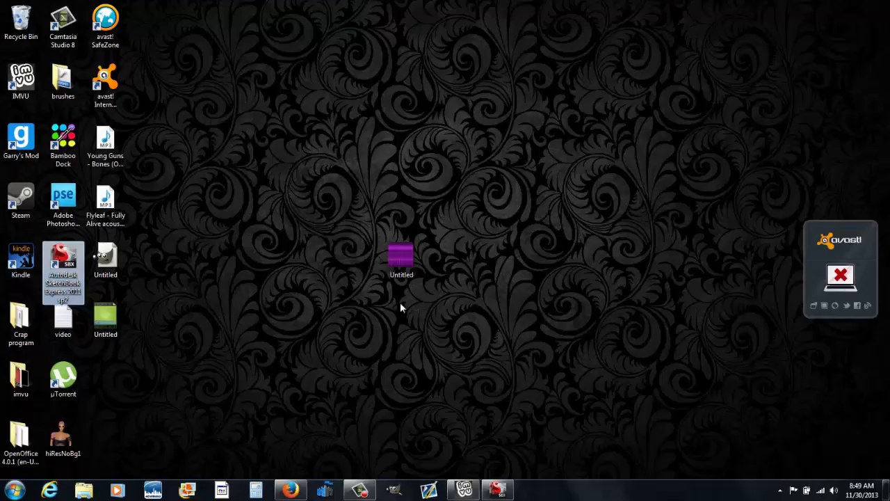
left_click(497, 489)
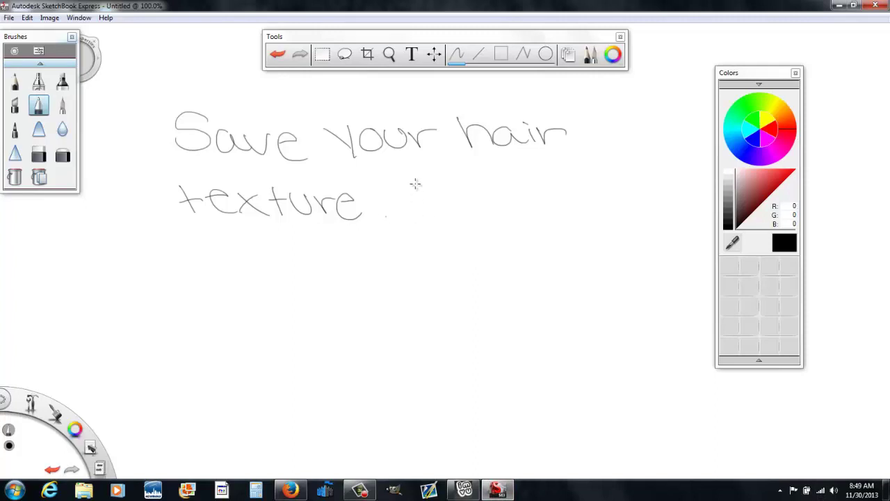
left_click_drag(439, 200, 518, 217)
left_click_drag(559, 194, 571, 212)
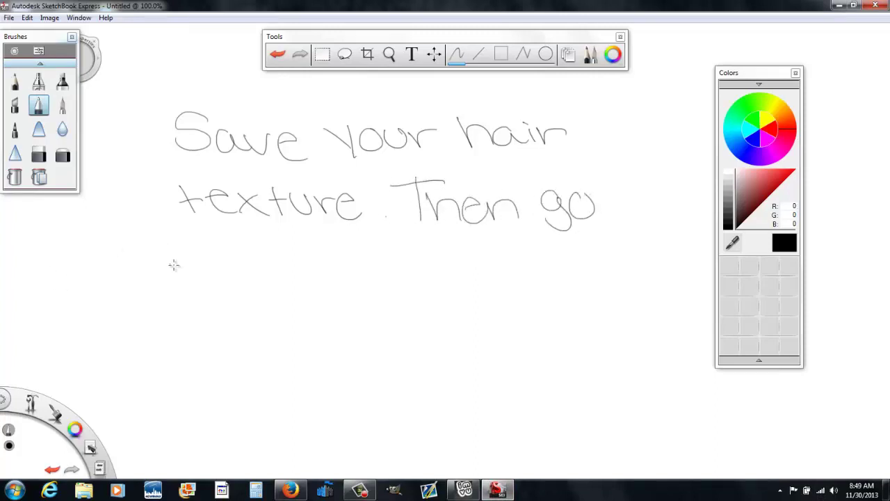
mouse_move(240, 238)
left_mouse_down()
mouse_move(301, 262)
mouse_move(477, 256)
left_mouse_up()
left_click_drag(520, 244, 508, 259)
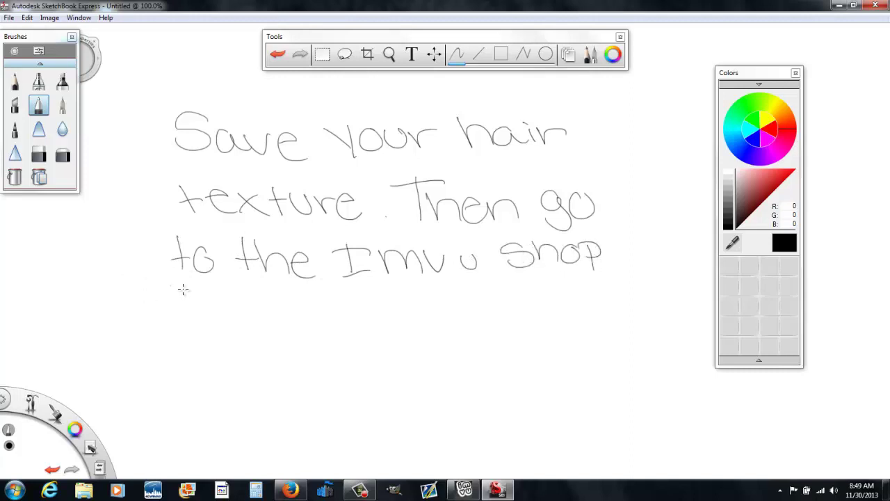
left_click_drag(389, 301, 406, 314)
mouse_move(432, 292)
left_mouse_down()
mouse_move(456, 315)
mouse_move(519, 299)
mouse_move(534, 309)
left_mouse_up()
left_click_drag(539, 289, 643, 304)
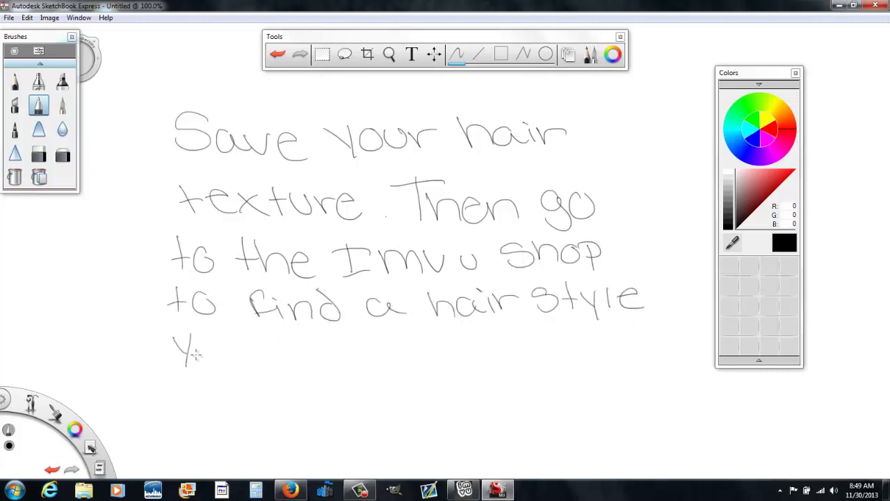
Finish the note with '…want to derrive from,', redoing the word 'from'.
left_click_drag(283, 339, 314, 342)
mouse_move(338, 345)
left_mouse_down()
mouse_move(342, 356)
mouse_move(375, 356)
left_mouse_up()
left_click_drag(395, 331, 396, 358)
left_click_drag(381, 342, 408, 339)
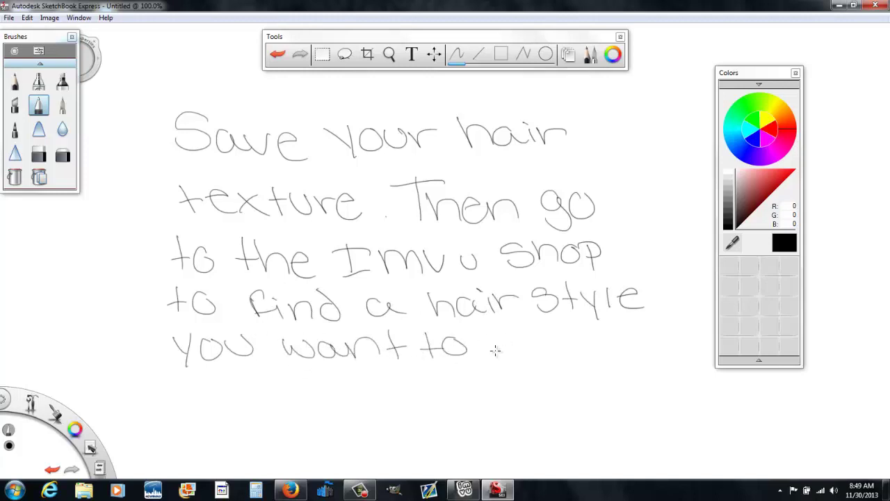
left_click_drag(503, 340, 503, 356)
left_click_drag(523, 344, 545, 340)
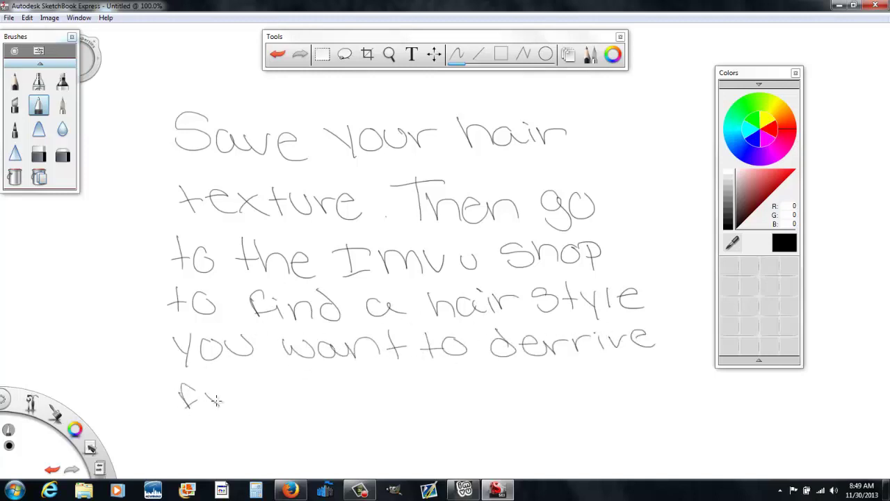
left_click_drag(217, 400, 227, 388)
left_click_drag(259, 386, 256, 388)
left_click_drag(282, 399, 331, 389)
key("ctrl+z")
key("ctrl+z")
left_click_drag(251, 406, 240, 390)
left_click_drag(270, 411, 328, 411)
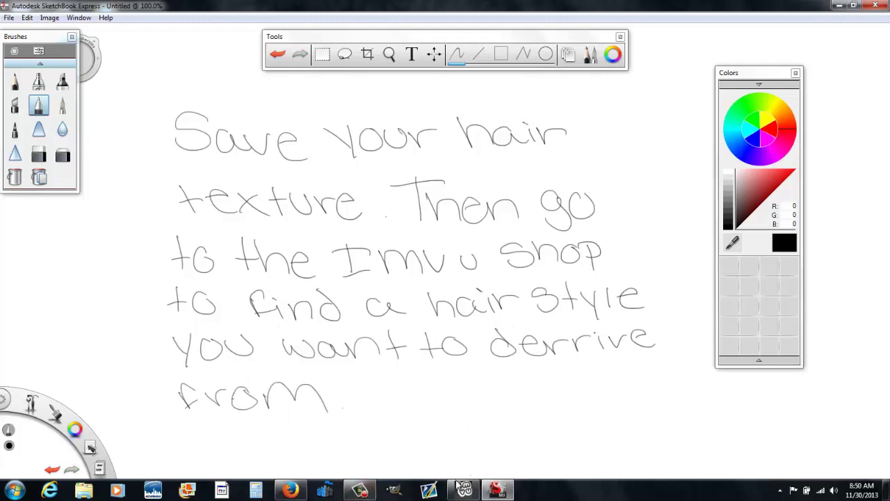
left_click(291, 490)
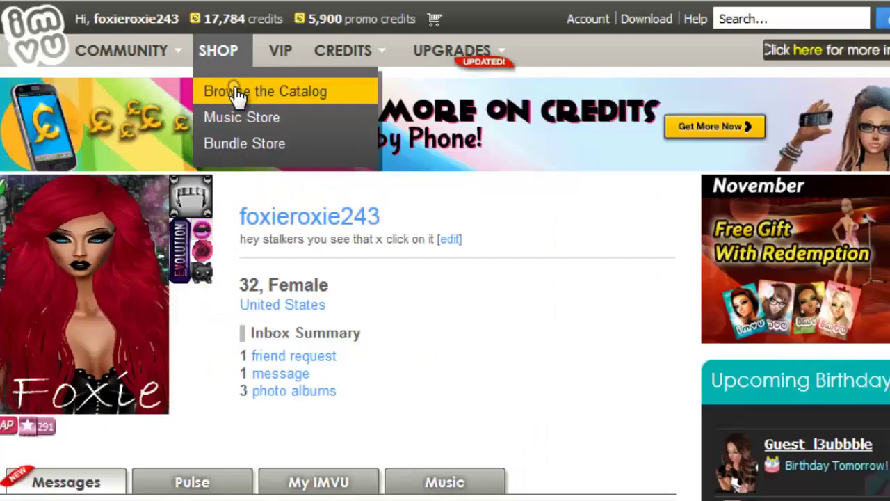
Browse IMVU Female Hairstyles with derivable products only, on page 2 of results.
left_click(236, 92)
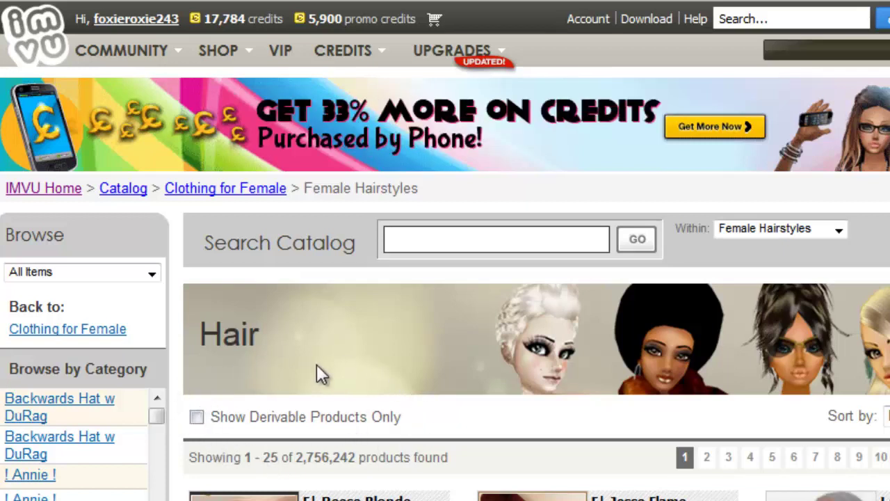
left_click(198, 415)
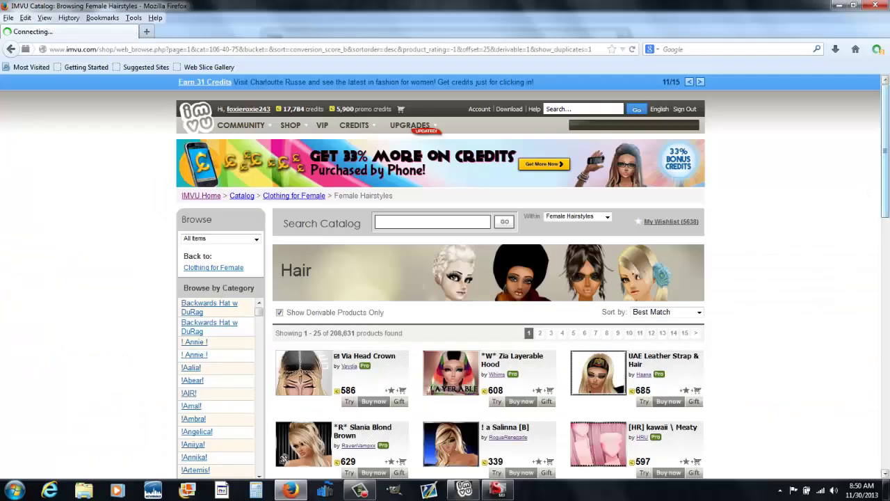
scroll(886, 207, "down", 2)
left_click_drag(887, 207, 849, 369)
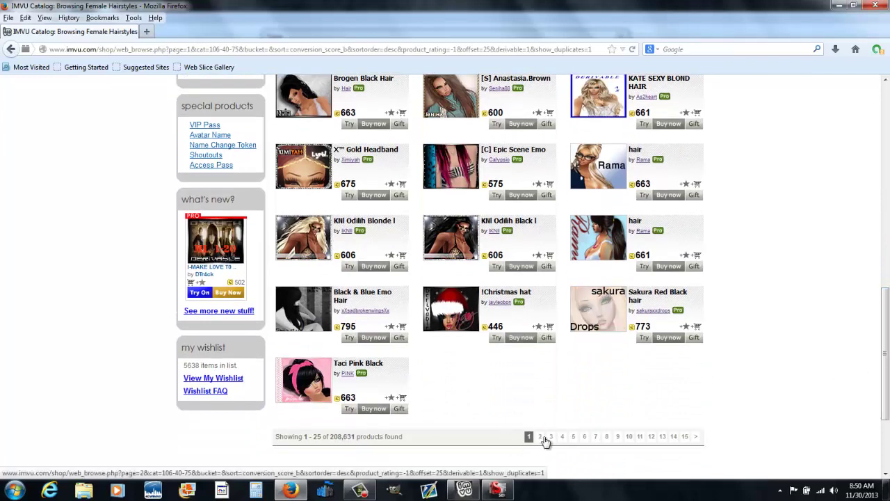
left_click(540, 435)
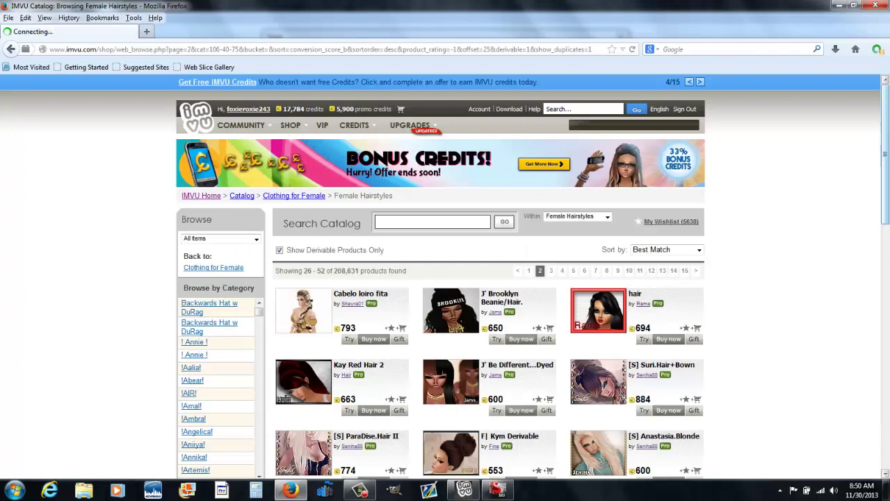
scroll(887, 296, "down", 4)
scroll(887, 296, "down", 6)
scroll(887, 297, "down", 2)
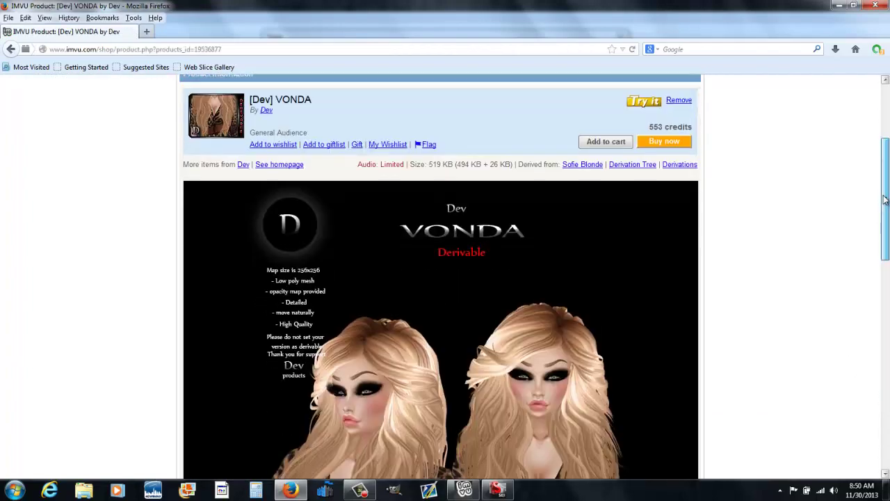
Derive the VONDA hairstyle and allow it to open in the IMVU client.
left_click_drag(886, 179, 886, 350)
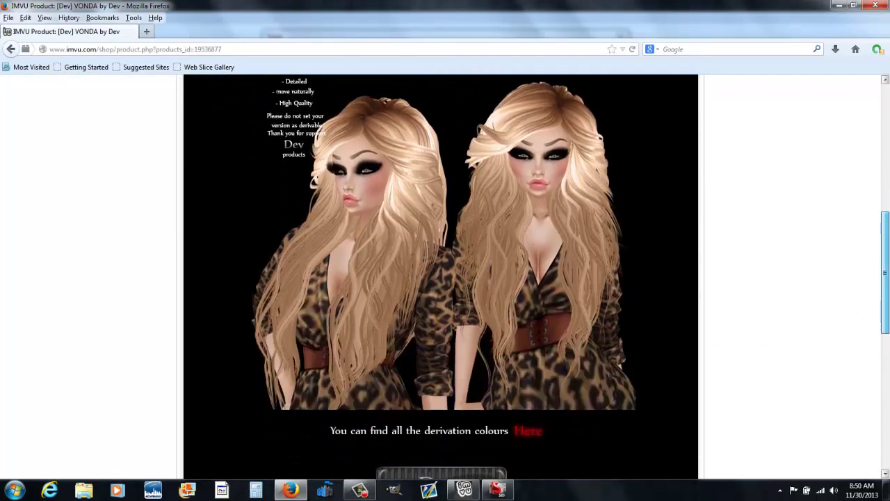
scroll(483, 349, "down", 5)
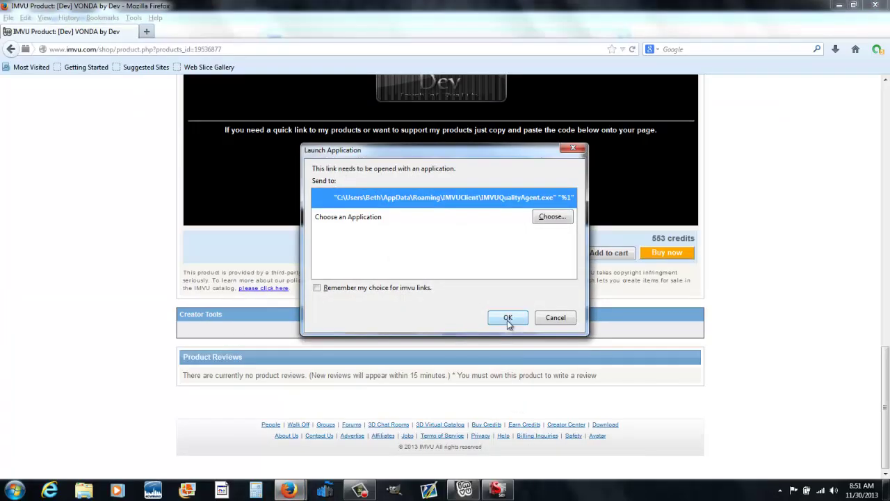
left_click(506, 319)
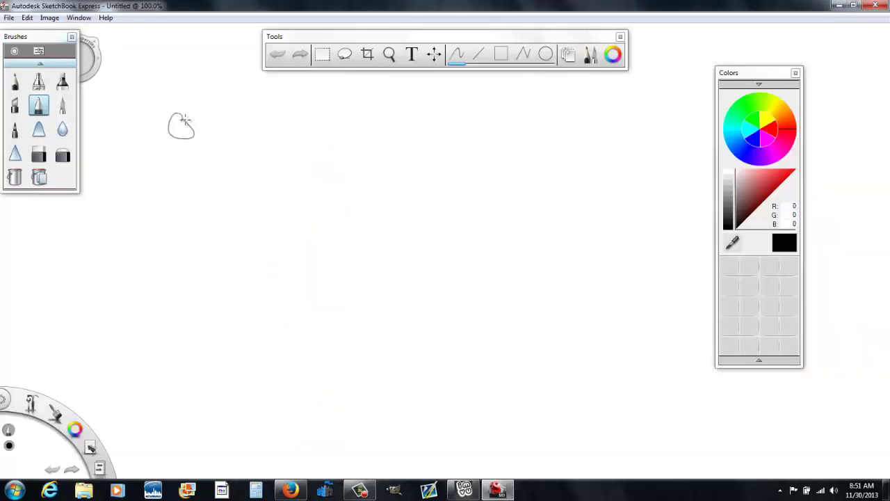
Handwrite the note's first lines, from 'Once … opens you can' to 'Click edit, replace them with'.
left_click_drag(196, 129, 258, 128)
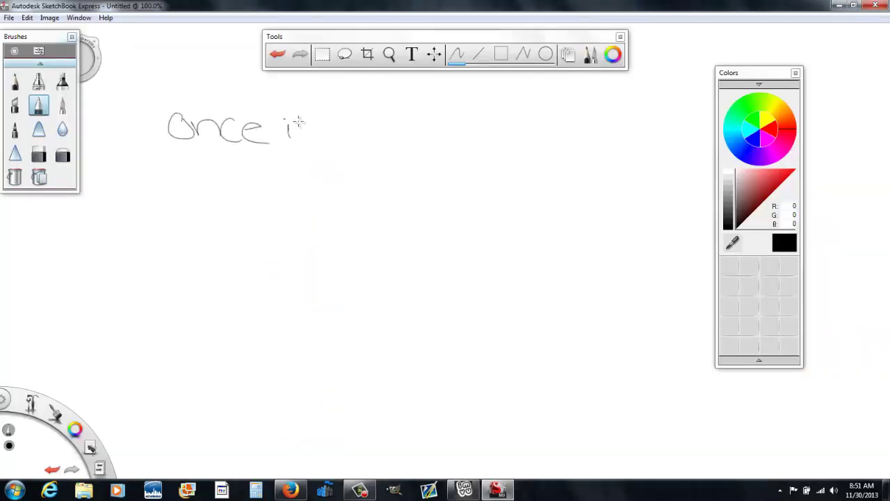
left_click_drag(383, 124, 435, 137)
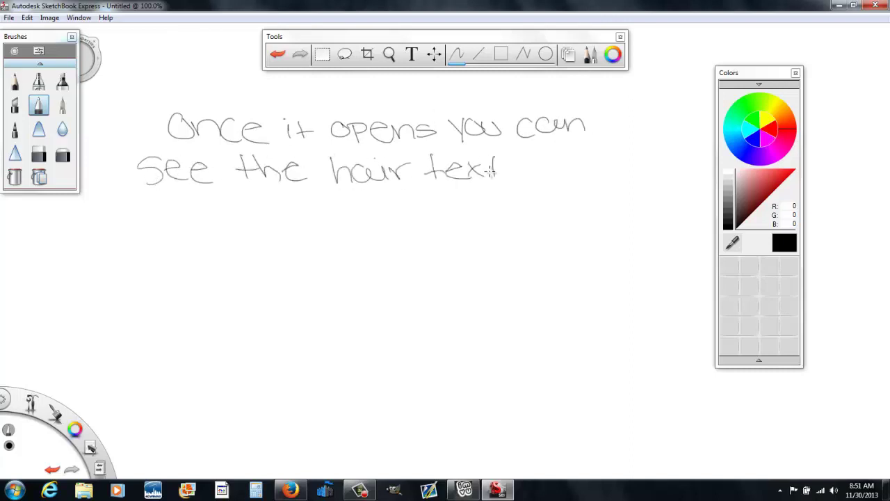
left_click_drag(550, 159, 591, 172)
left_click(608, 169)
left_click_drag(139, 205, 161, 229)
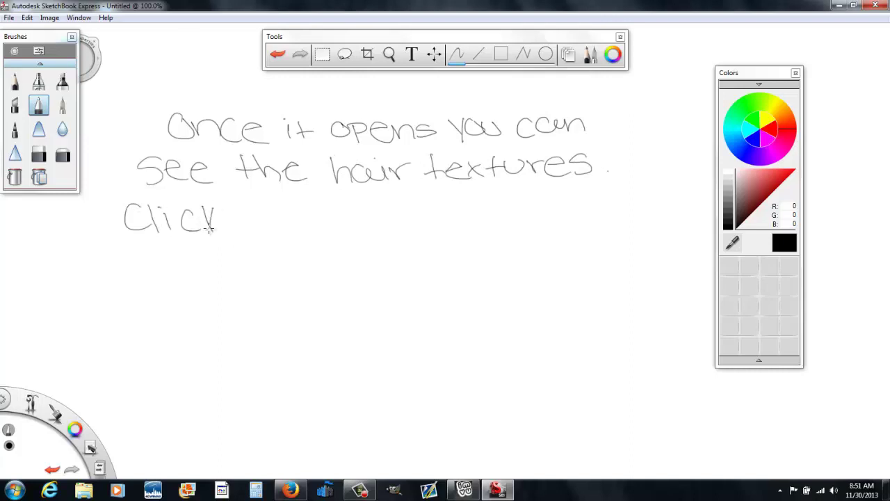
left_click_drag(443, 205, 485, 197)
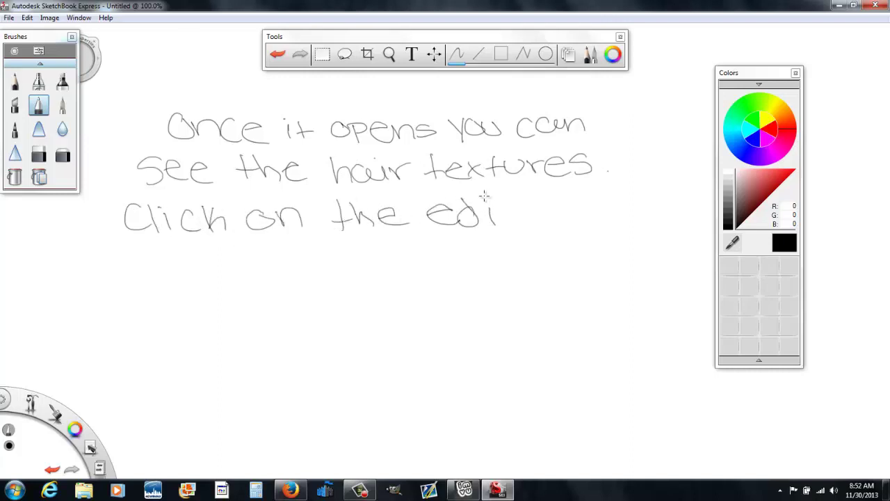
mouse_move(120, 248)
left_mouse_down()
mouse_move(159, 270)
mouse_move(244, 260)
mouse_move(342, 268)
mouse_move(412, 248)
left_mouse_up()
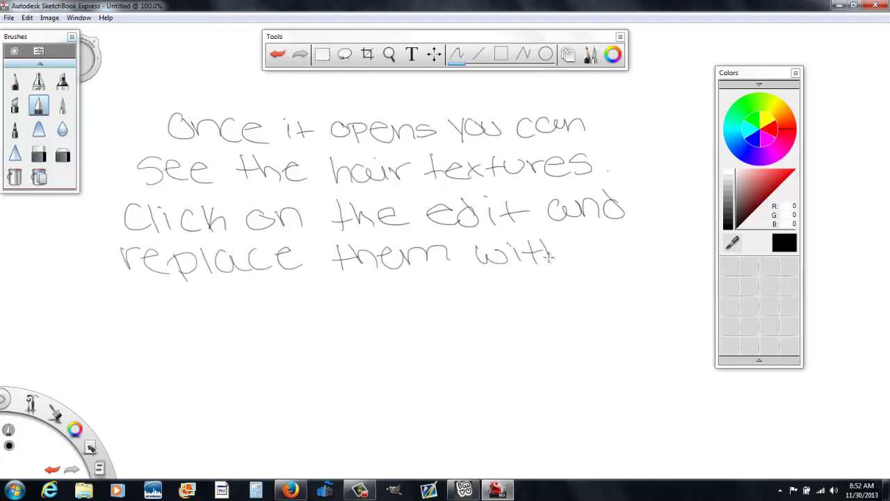
Finish the note with 'the hair texture you made', undoing a stray stroke.
left_click_drag(121, 311, 304, 307)
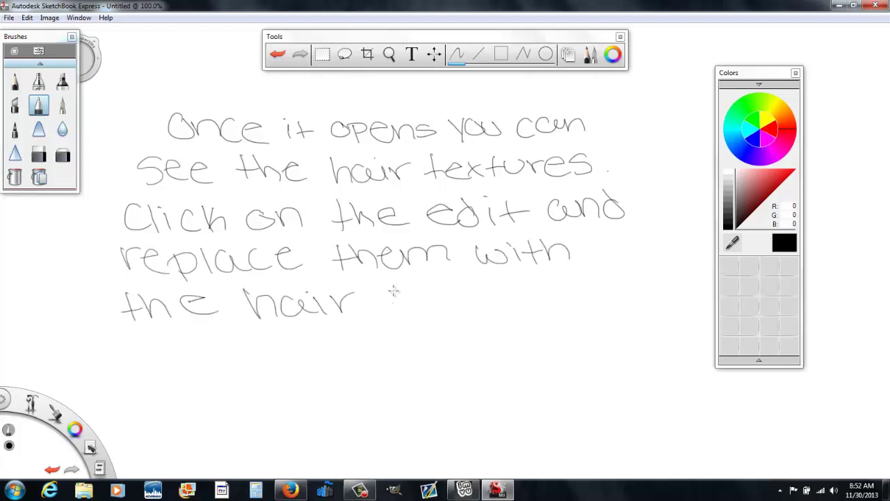
mouse_move(394, 292)
left_mouse_down()
mouse_move(458, 300)
mouse_move(537, 288)
left_mouse_up()
left_click_drag(139, 343, 162, 370)
left_click_drag(186, 340, 220, 338)
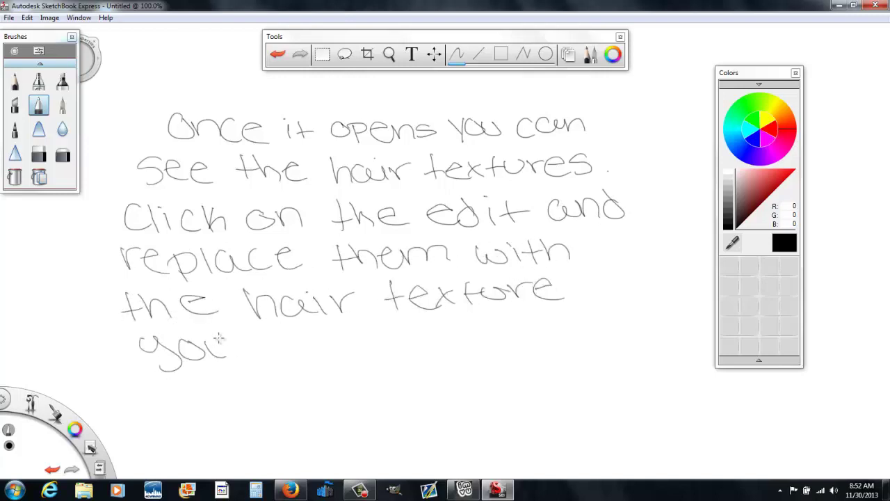
key("ctrl+z")
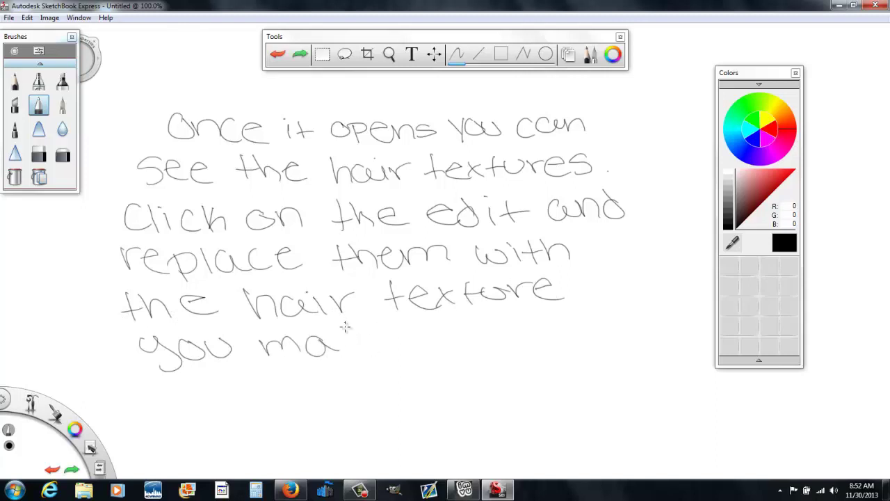
left_click_drag(352, 346, 396, 347)
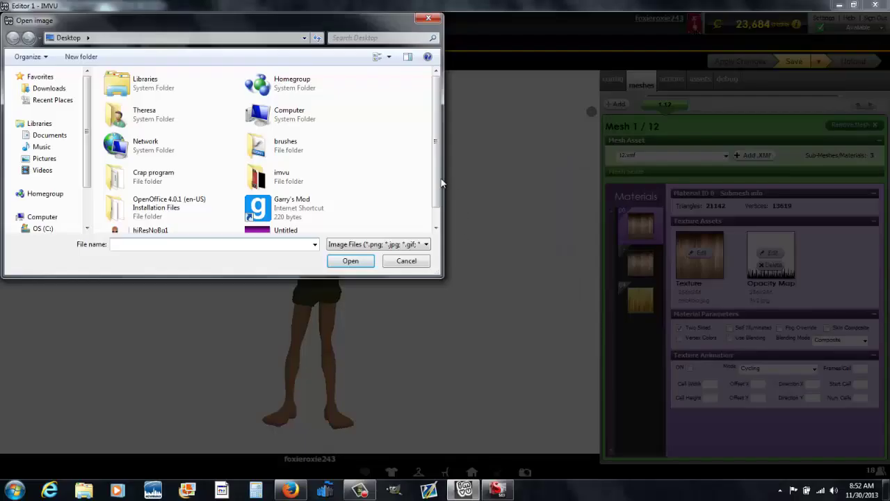
Swap the hair texture for Untitled.png and start a new note 'After You replace'.
scroll(320, 208, "down", 1)
left_click(323, 226)
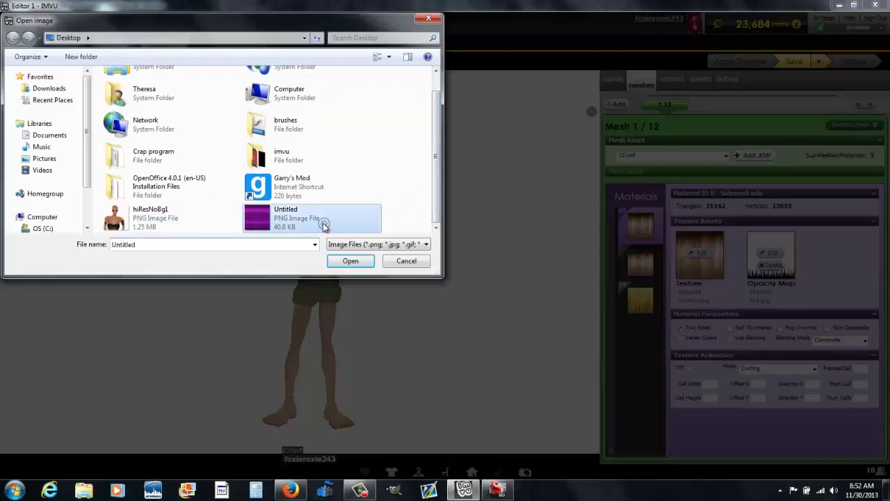
double_click(323, 226)
left_click(556, 250)
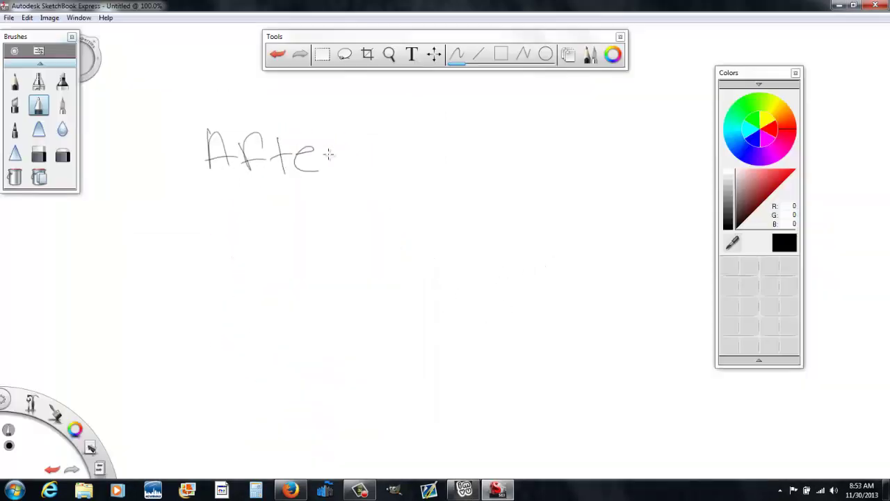
mouse_move(328, 154)
left_mouse_down()
mouse_move(419, 171)
mouse_move(498, 143)
mouse_move(572, 159)
mouse_move(676, 161)
left_mouse_up()
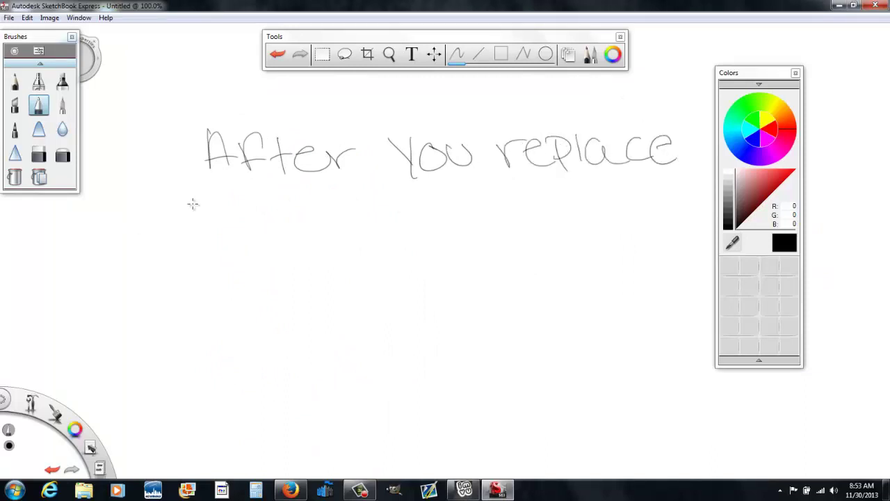
Handwrite 'It click on Apply' on the note's second line, redrawing Apply's last letter.
mouse_move(225, 218)
left_mouse_down()
mouse_move(308, 211)
mouse_move(300, 232)
left_mouse_up()
mouse_move(316, 206)
left_mouse_down()
mouse_move(318, 227)
mouse_move(333, 221)
left_mouse_up()
left_click_drag(356, 195, 385, 224)
mouse_move(493, 229)
left_mouse_down()
mouse_move(536, 224)
mouse_move(556, 208)
left_mouse_up()
mouse_move(549, 233)
left_mouse_down()
mouse_move(585, 209)
mouse_move(581, 223)
left_mouse_up()
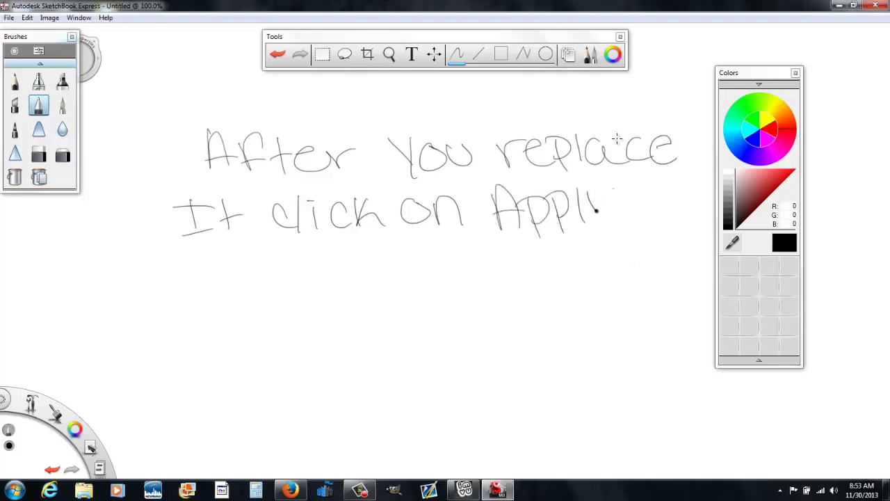
key("ctrl+z")
left_click_drag(588, 193, 606, 197)
Write 'changes' on the third line, then apply the changes in IMVU to turn the hair purple.
mouse_move(228, 259)
left_mouse_down()
mouse_move(230, 285)
mouse_move(333, 286)
left_mouse_up()
mouse_move(365, 263)
left_mouse_down()
mouse_move(351, 292)
mouse_move(410, 284)
left_mouse_up()
left_click_drag(448, 256, 417, 287)
mouse_move(463, 489)
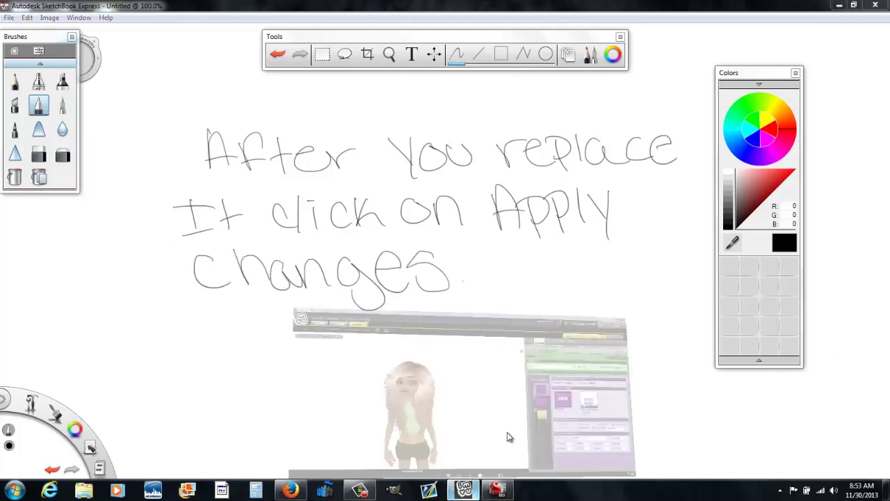
left_click(507, 432)
left_click(734, 64)
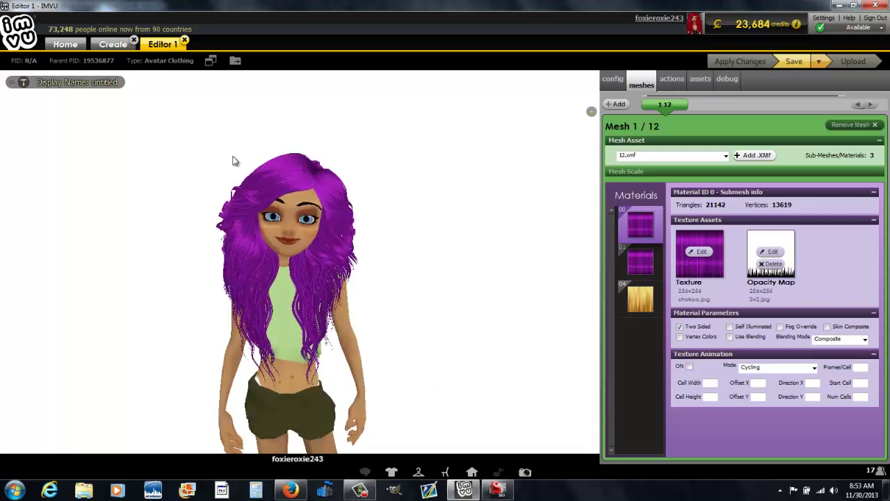
Dress the avatar in a saved black outfit from My Outfits.
left_click(418, 472)
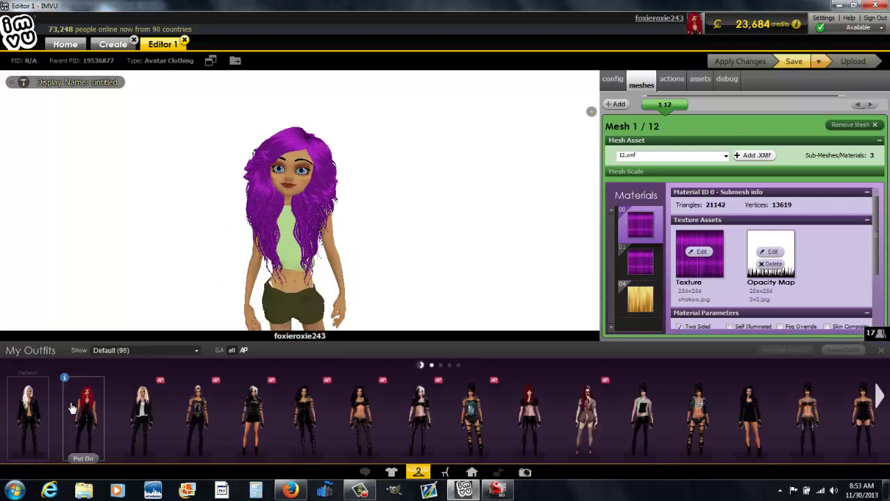
left_click(92, 411)
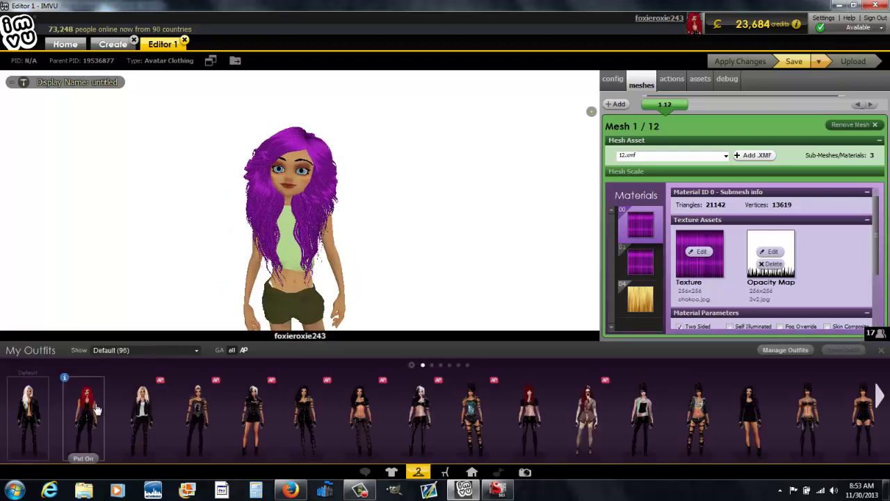
left_click(418, 473)
Orbit around the avatar to view the purple hair from behind, then return to SketchBook Express.
scroll(397, 345, "up", 3)
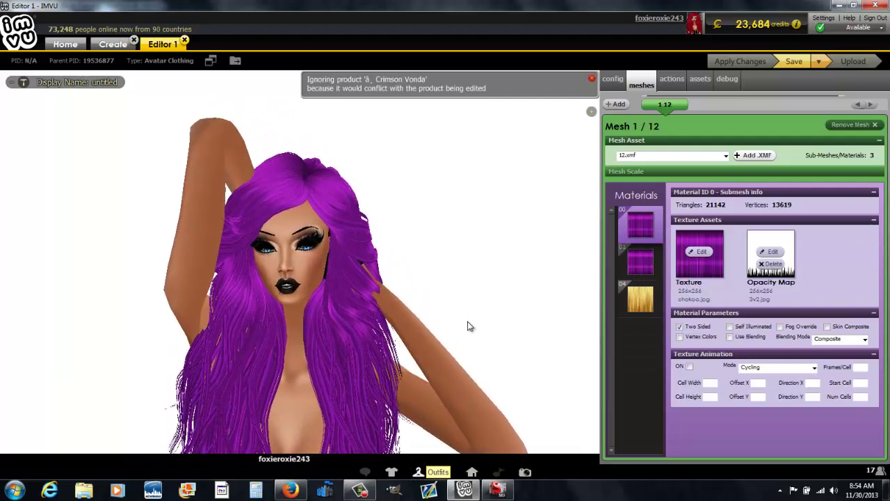
scroll(452, 334, "down", 5)
mouse_move(426, 342)
left_mouse_down()
mouse_move(299, 306)
mouse_move(465, 287)
left_mouse_up()
scroll(264, 317, "up", 5)
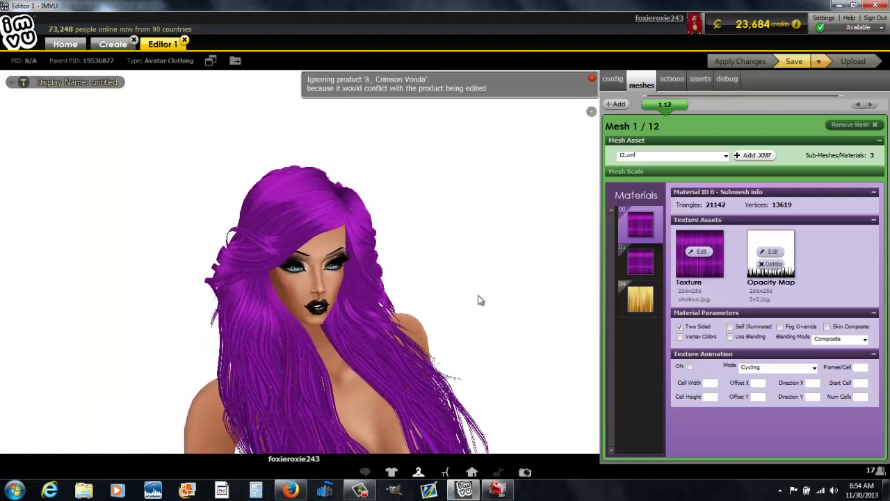
scroll(476, 299, "down", 3)
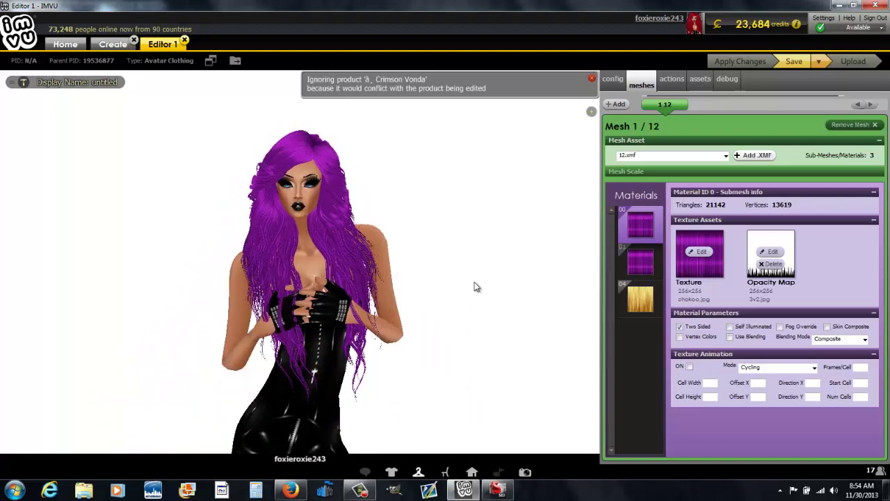
left_click(506, 493)
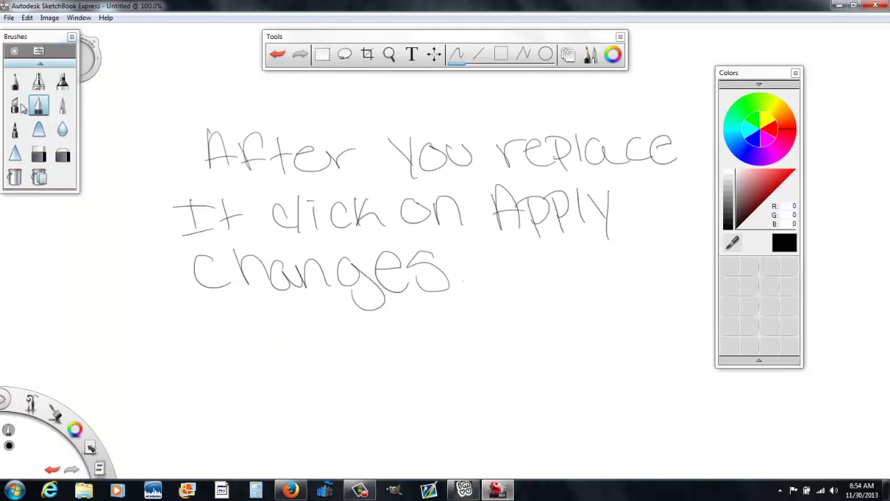
Clear the canvas and handwrite 'Bam there is your new hair :)'.
key("Delete")
left_click_drag(142, 148, 167, 183)
left_click_drag(230, 149, 294, 135)
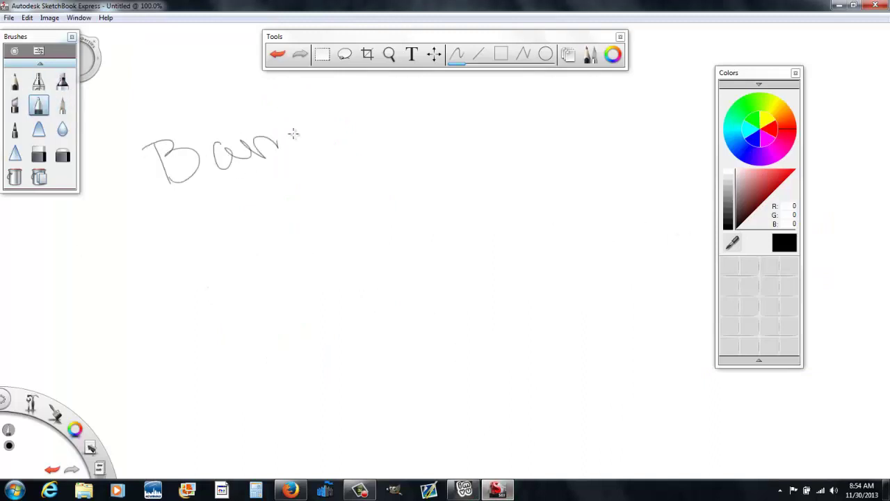
left_click_drag(338, 106, 358, 143)
mouse_move(361, 101)
left_mouse_down()
mouse_move(401, 135)
mouse_move(515, 110)
left_mouse_up()
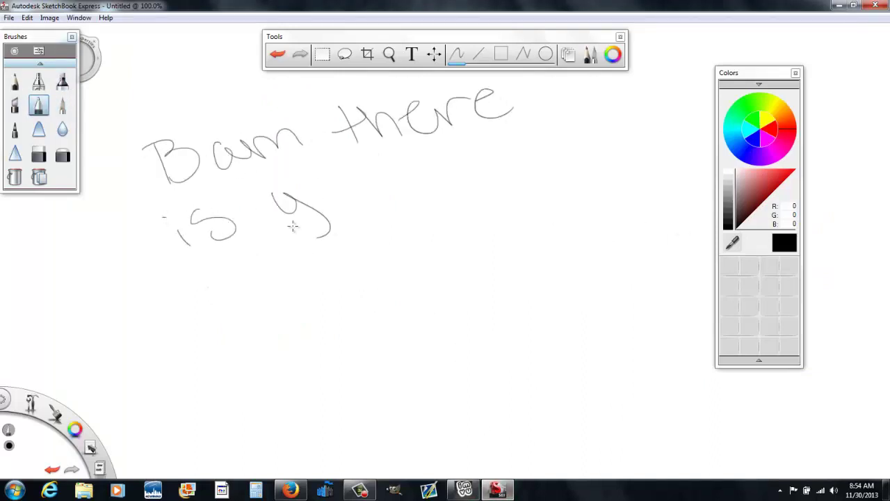
left_click_drag(466, 141, 520, 123)
left_click_drag(210, 282, 277, 279)
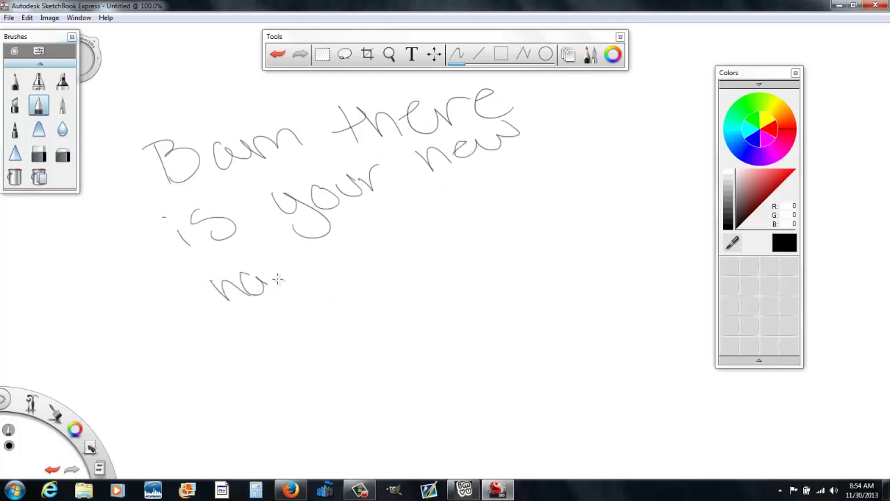
left_click(345, 239)
left_click(354, 250)
left_click_drag(333, 223, 396, 271)
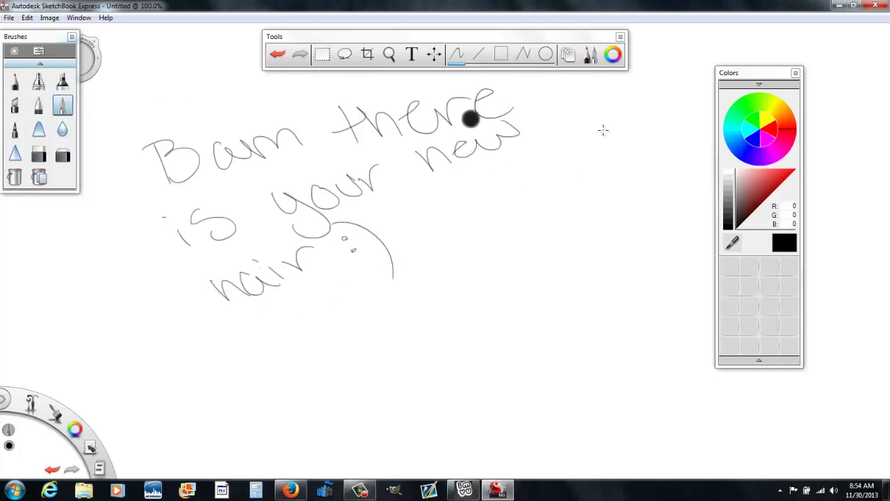
Clear the canvas again and handwrite 'Thanks for watching' at the top left.
key("Delete")
left_click_drag(178, 108, 223, 104)
left_click_drag(198, 104, 202, 127)
mouse_move(209, 105)
left_mouse_down()
mouse_move(224, 126)
mouse_move(247, 124)
left_mouse_up()
mouse_move(247, 125)
left_mouse_down()
mouse_move(279, 115)
mouse_move(285, 128)
left_mouse_up()
left_click_drag(299, 111, 302, 128)
mouse_move(327, 109)
left_mouse_down()
mouse_move(307, 127)
mouse_move(353, 125)
left_mouse_up()
left_click_drag(347, 104, 363, 103)
mouse_move(427, 103)
left_mouse_down()
mouse_move(463, 104)
mouse_move(491, 124)
left_mouse_up()
left_click_drag(497, 93, 502, 122)
mouse_move(528, 103)
left_mouse_down()
mouse_move(516, 121)
mouse_move(624, 127)
left_mouse_up()
Handwrite 'Be sure to leave me' on the second line.
mouse_move(161, 159)
left_mouse_down()
mouse_move(164, 189)
mouse_move(225, 182)
left_mouse_up()
mouse_move(270, 161)
left_mouse_down()
mouse_move(252, 182)
mouse_move(347, 178)
left_mouse_up()
left_click_drag(378, 147, 388, 178)
left_click_drag(403, 161, 431, 171)
left_click_drag(442, 162, 485, 170)
mouse_move(502, 149)
left_mouse_down()
mouse_move(539, 168)
mouse_move(581, 170)
left_mouse_up()
Finish 'leave me' and handwrite 'Video Requests' with a smiley on the third line.
left_click_drag(592, 154, 609, 158)
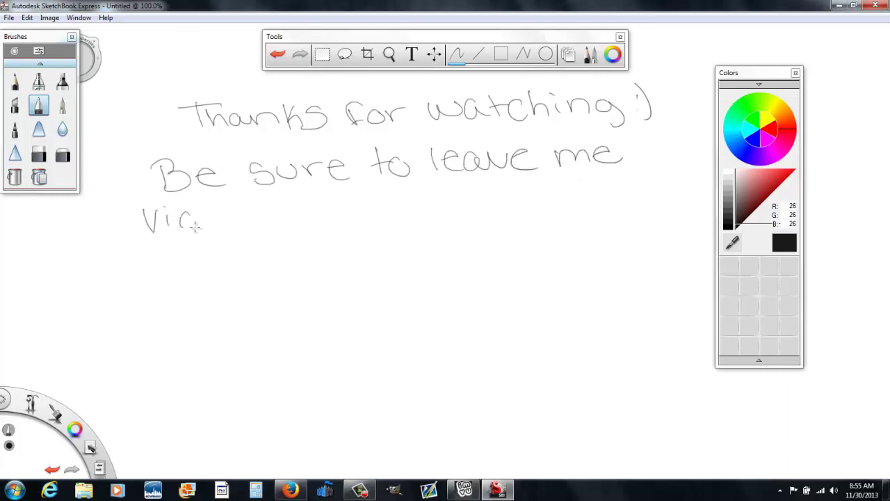
left_click_drag(201, 214, 204, 230)
left_click_drag(209, 217, 374, 215)
left_click_drag(381, 208, 409, 218)
mouse_move(439, 198)
left_mouse_down()
mouse_move(443, 220)
mouse_move(452, 220)
left_mouse_up()
left_click(479, 202)
left_click_drag(495, 196, 502, 228)
Handwrite 'you can message me on' on the fourth line.
mouse_move(158, 241)
left_mouse_down()
mouse_move(191, 262)
mouse_move(208, 252)
left_mouse_up()
mouse_move(213, 243)
left_mouse_down()
mouse_move(230, 259)
mouse_move(399, 259)
left_mouse_up()
mouse_move(403, 242)
left_mouse_down()
mouse_move(448, 257)
mouse_move(502, 251)
left_mouse_up()
mouse_move(521, 236)
left_mouse_down()
mouse_move(516, 263)
mouse_move(556, 252)
left_mouse_up()
mouse_move(566, 256)
left_mouse_down()
mouse_move(591, 244)
mouse_move(666, 243)
left_mouse_up()
Handwrite 'Imvu Facebook youtube' on the next line.
left_click_drag(161, 299, 193, 298)
mouse_move(178, 299)
left_mouse_down()
mouse_move(204, 317)
mouse_move(242, 303)
left_mouse_up()
left_click_drag(243, 306, 258, 302)
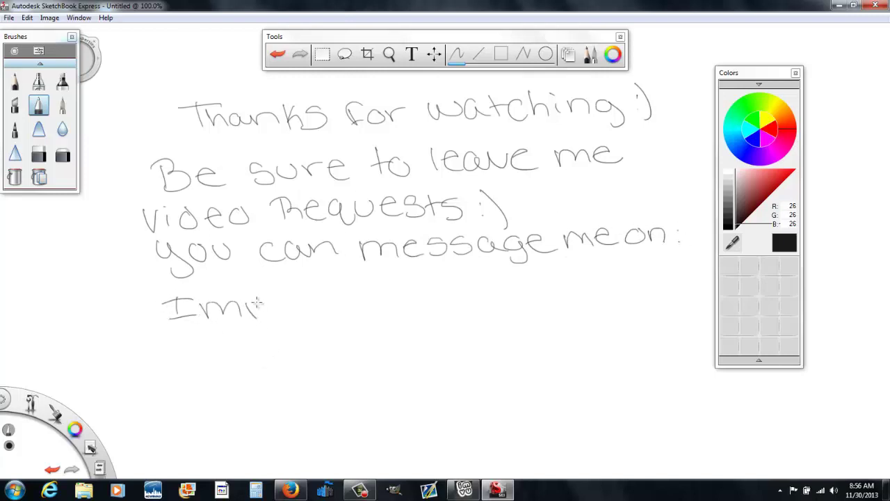
mouse_move(325, 293)
left_mouse_down()
mouse_move(312, 317)
mouse_move(369, 295)
mouse_move(464, 295)
left_mouse_up()
mouse_move(516, 281)
left_mouse_down()
mouse_move(527, 314)
mouse_move(588, 279)
mouse_move(612, 292)
left_mouse_up()
mouse_move(613, 291)
left_mouse_down()
mouse_move(634, 278)
mouse_move(644, 297)
left_mouse_up()
left_click_drag(648, 287, 668, 292)
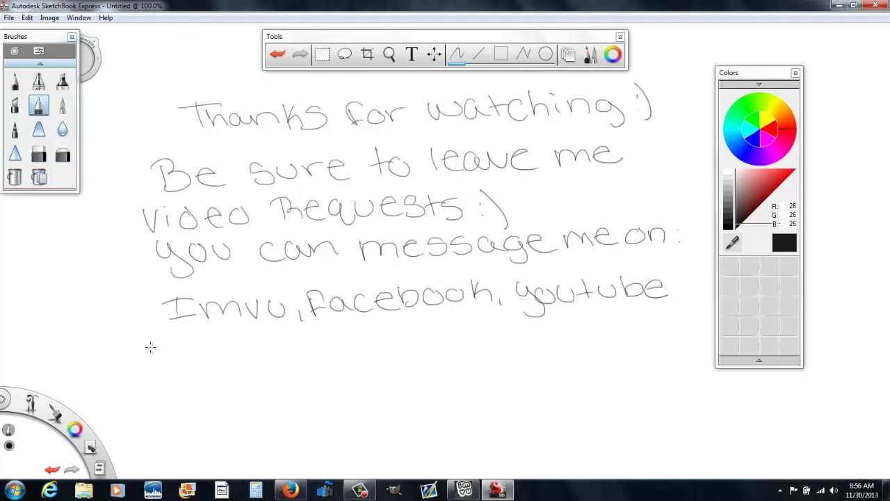
Add a line 'You can also leave' and finish with 'the Comments' below it.
mouse_move(179, 339)
left_mouse_down()
mouse_move(228, 348)
mouse_move(425, 343)
left_mouse_up()
left_click_drag(480, 330, 689, 320)
key("ctrl+z")
mouse_move(164, 369)
left_mouse_down()
mouse_move(459, 365)
mouse_move(472, 374)
left_mouse_up()
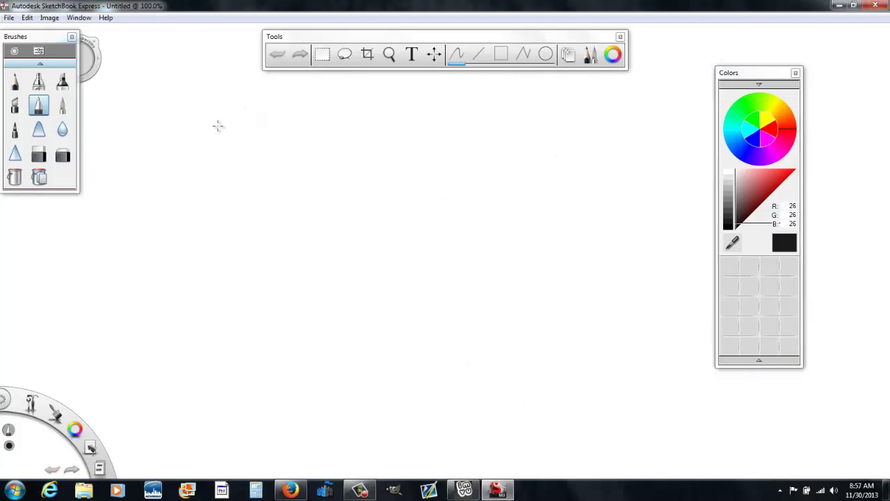
On a cleared canvas, handwrite 'Share like and Subscribe!' with a heart and 'Byeee'.
mouse_move(187, 153)
left_mouse_down()
mouse_move(161, 187)
mouse_move(225, 171)
left_mouse_up()
mouse_move(247, 154)
left_mouse_down()
mouse_move(259, 161)
mouse_move(322, 149)
left_mouse_up()
mouse_move(196, 201)
left_mouse_down()
mouse_move(203, 231)
mouse_move(287, 185)
left_mouse_up()
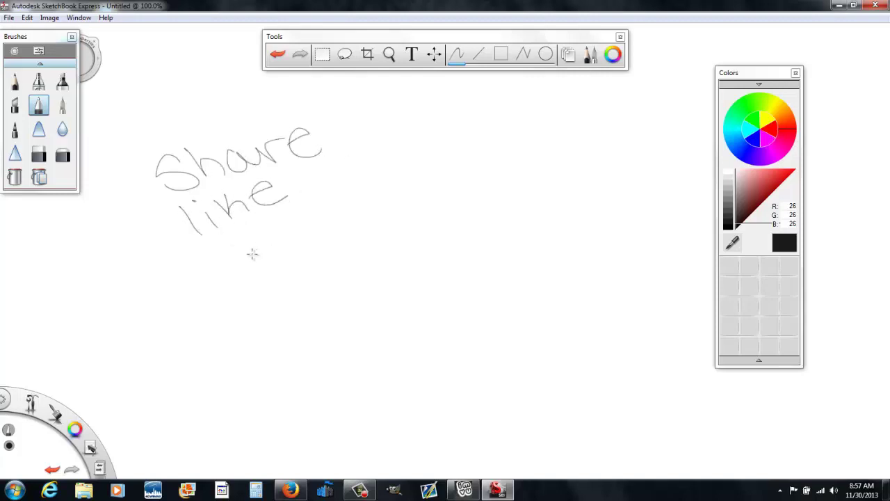
left_click_drag(259, 245, 325, 197)
mouse_move(258, 296)
left_mouse_down()
mouse_move(238, 305)
mouse_move(338, 229)
mouse_move(367, 230)
mouse_move(465, 178)
left_mouse_up()
left_click_drag(445, 258, 446, 320)
mouse_move(289, 388)
left_mouse_down()
mouse_move(404, 372)
mouse_move(533, 328)
left_mouse_up()
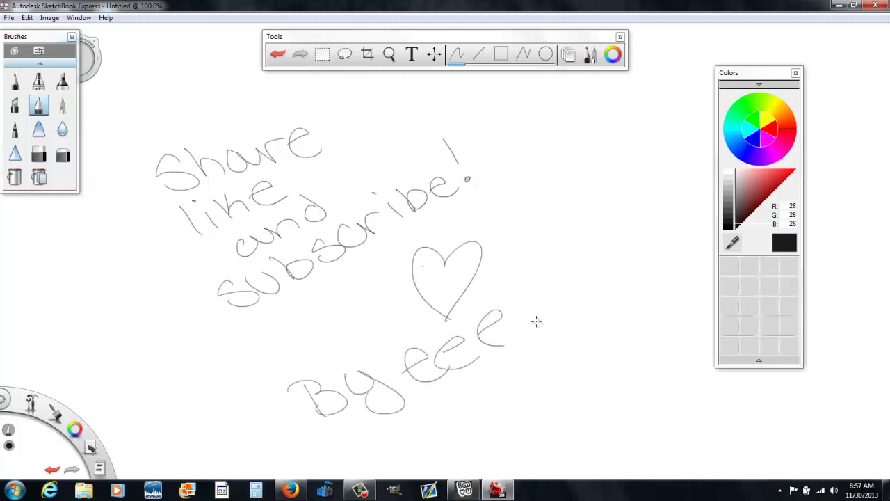